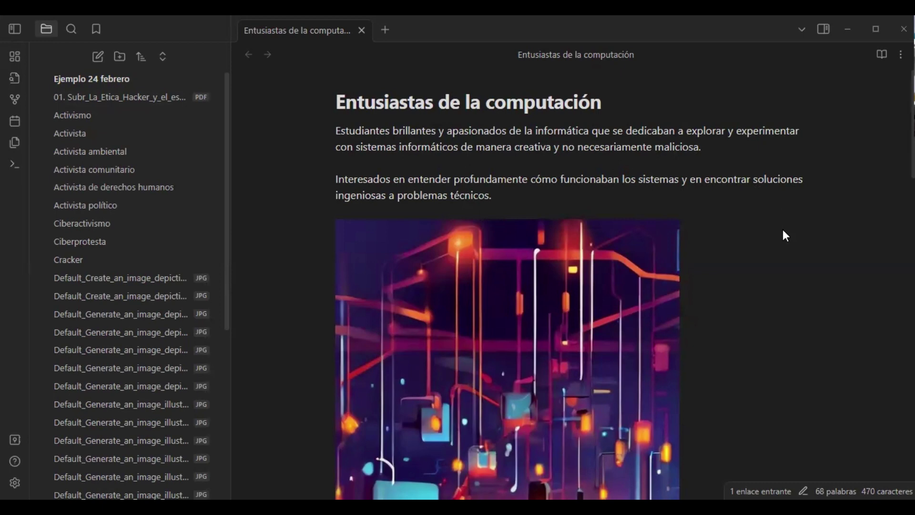
# Look through the "Entusiastas de la computación" note, including its image and the embedded PDF, and return to the beginning.
pyautogui.scroll(-4, 784, 235)
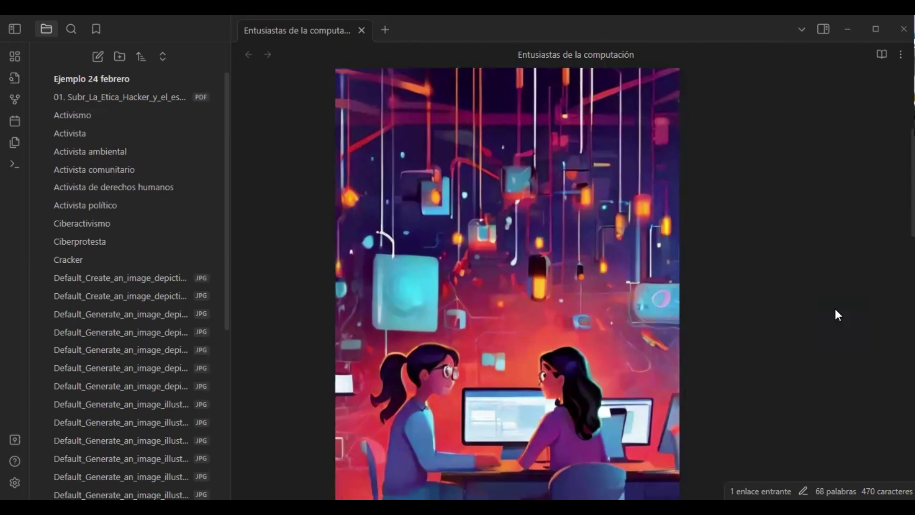
pyautogui.scroll(-4, 834, 309)
pyautogui.scroll(-7, 834, 308)
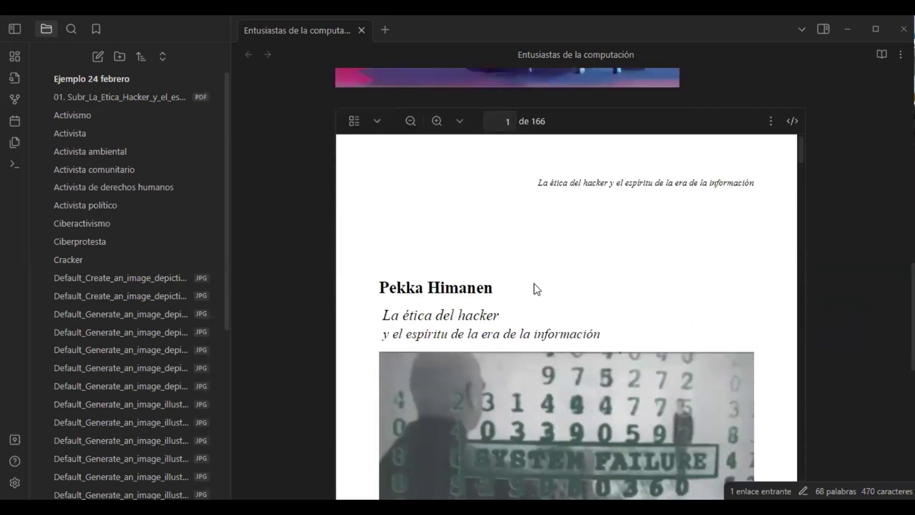
pyautogui.scroll(-3, 558, 239)
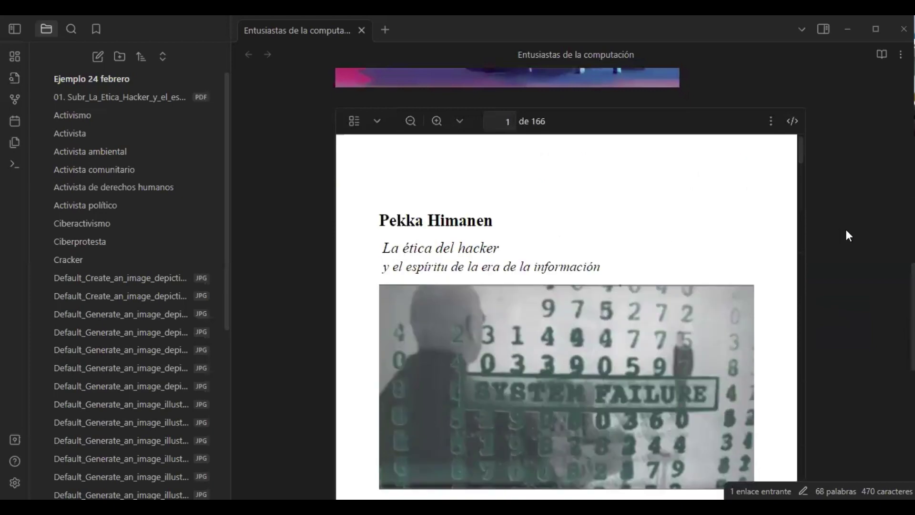
pyautogui.scroll(-5, 846, 229)
pyautogui.scroll(8, 846, 234)
pyautogui.scroll(8, 846, 237)
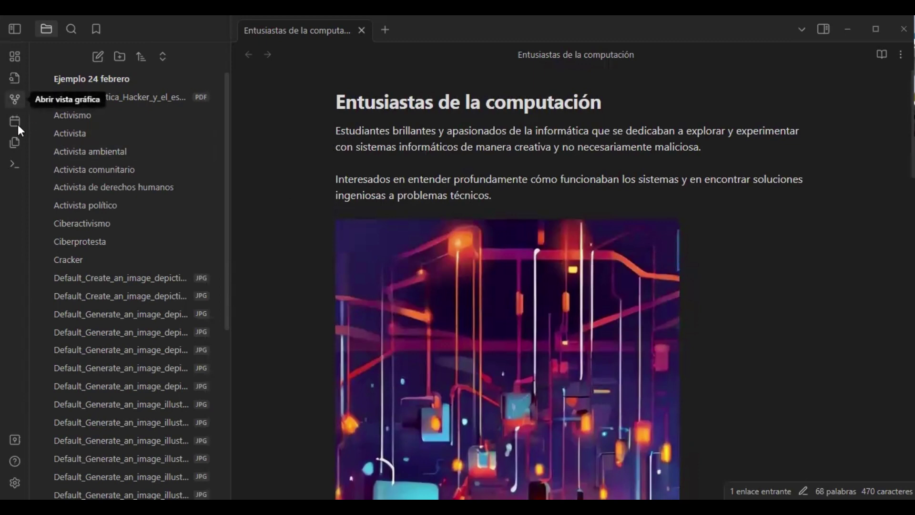
# Open the graph view of the vault, examine its node clusters up close and as a whole, and play the time-lapse animation.
pyautogui.click(14, 98)
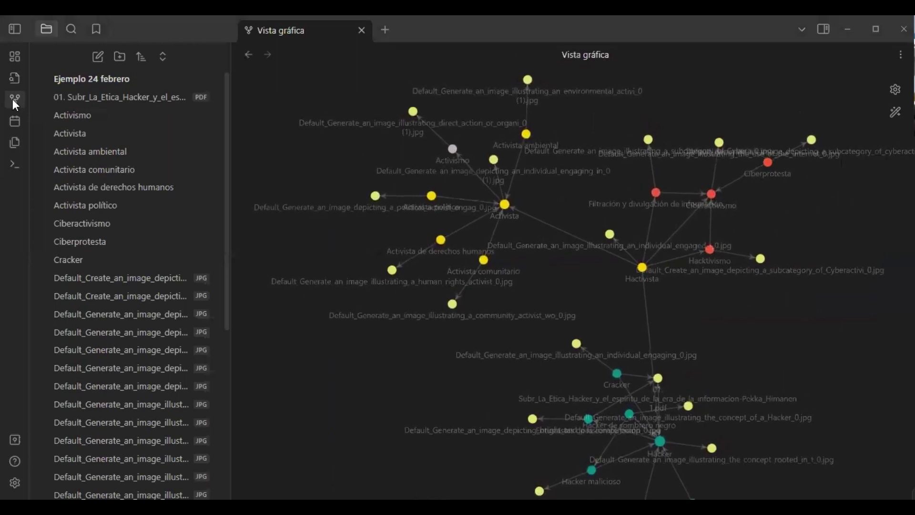
pyautogui.scroll(-3, 821, 338)
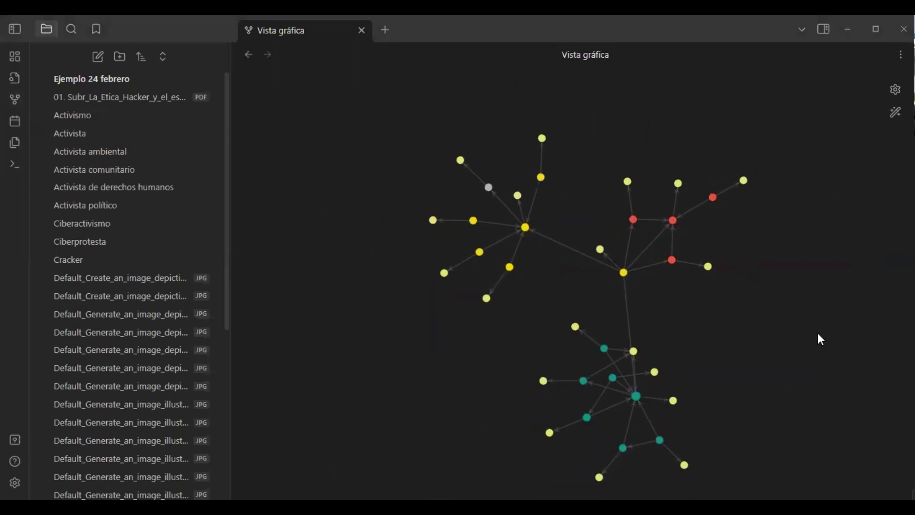
pyautogui.scroll(3, 817, 334)
pyautogui.moveTo(707, 330); pyautogui.dragTo(753, 298)
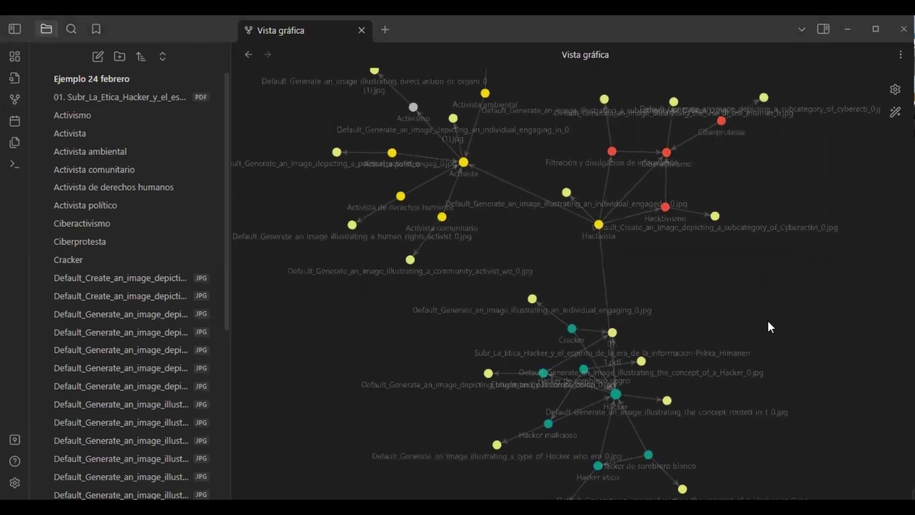
pyautogui.moveTo(771, 327)
pyautogui.mouseDown()
pyautogui.moveTo(775, 299)
pyautogui.moveTo(772, 320)
pyautogui.mouseUp()
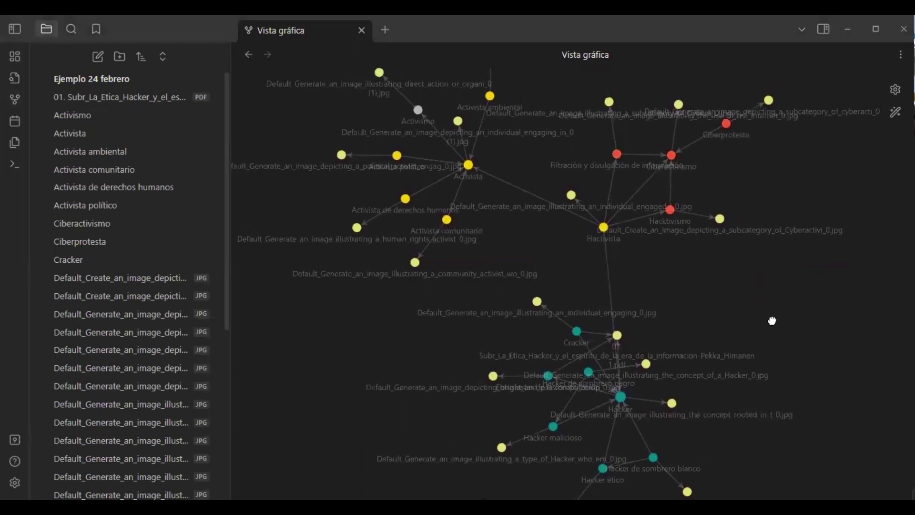
pyautogui.scroll(-5, 772, 320)
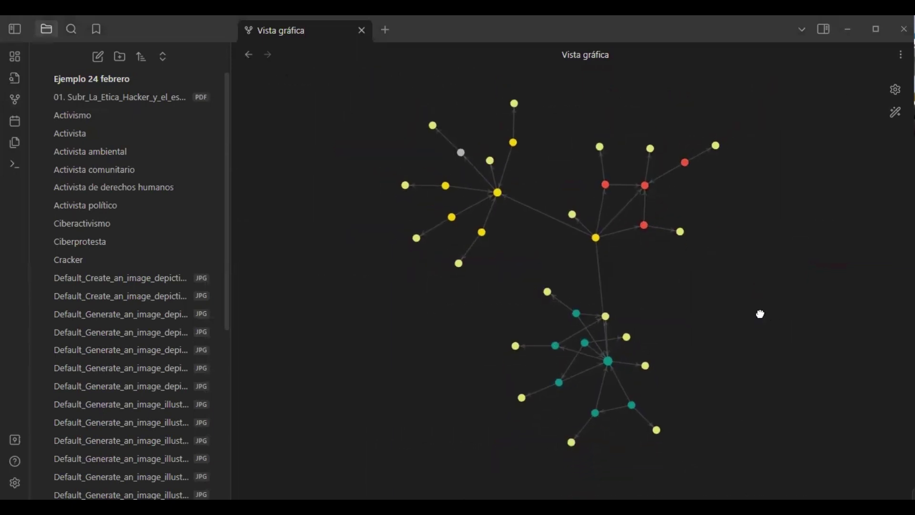
pyautogui.scroll(5, 759, 314)
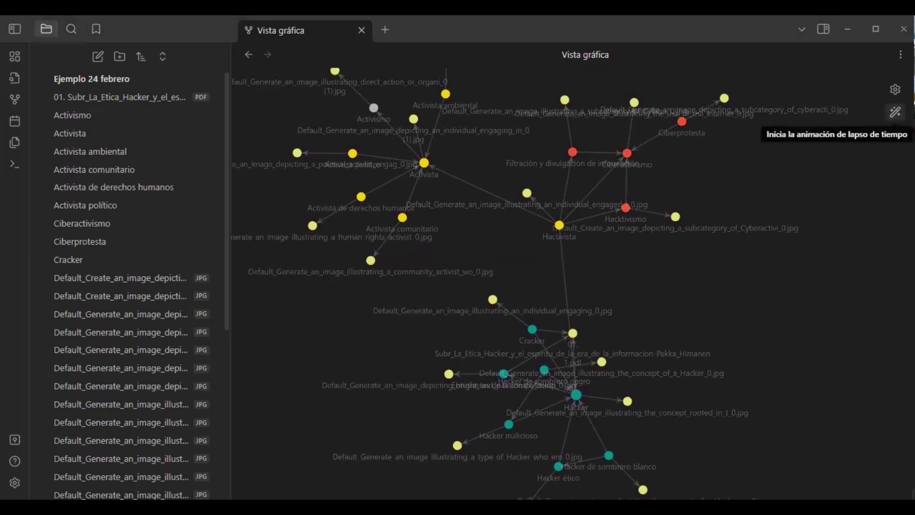
pyautogui.click(895, 112)
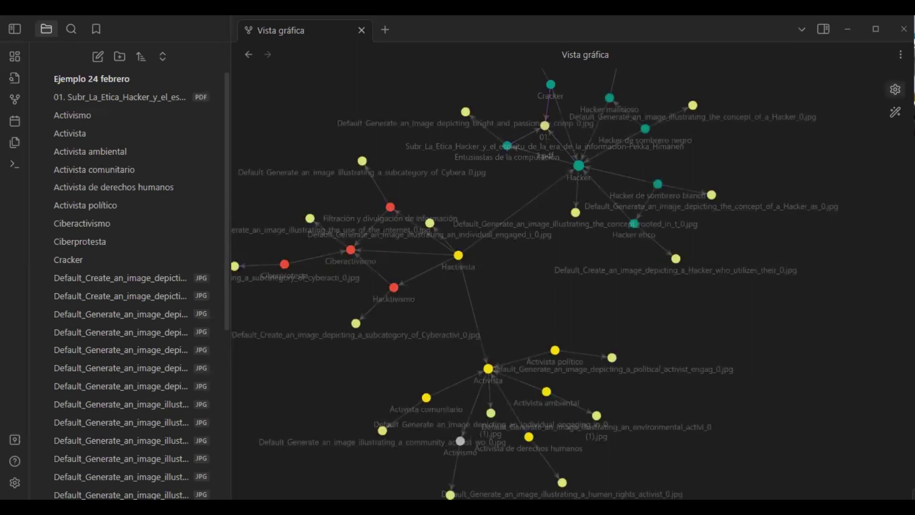
pyautogui.click(895, 89)
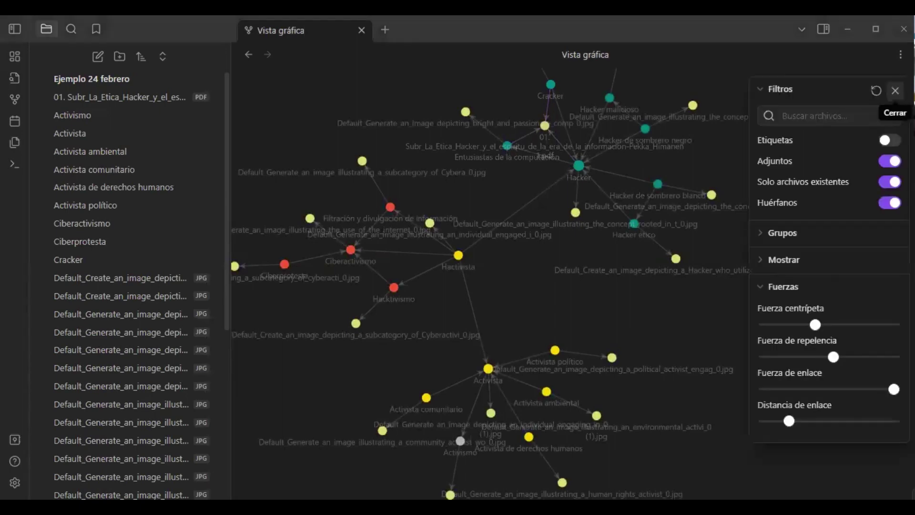
pyautogui.click(894, 90)
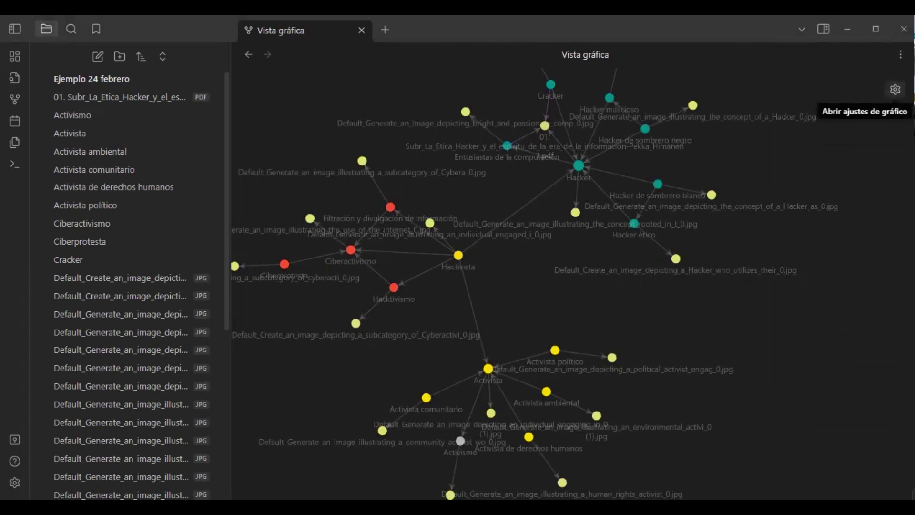
pyautogui.click(894, 89)
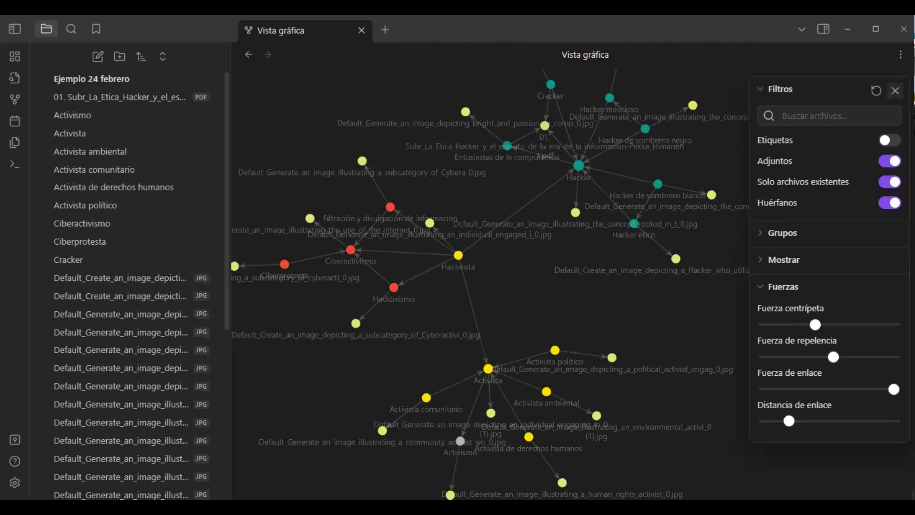
pyautogui.click(895, 90)
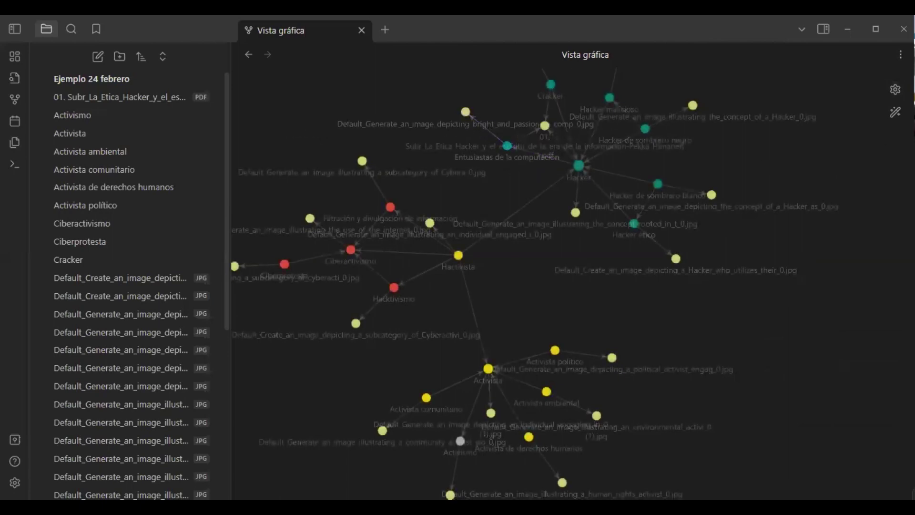
# Turn off the "Adjuntos" and "Solo archivos existentes" filters in the graph settings and close the settings.
pyautogui.click(895, 89)
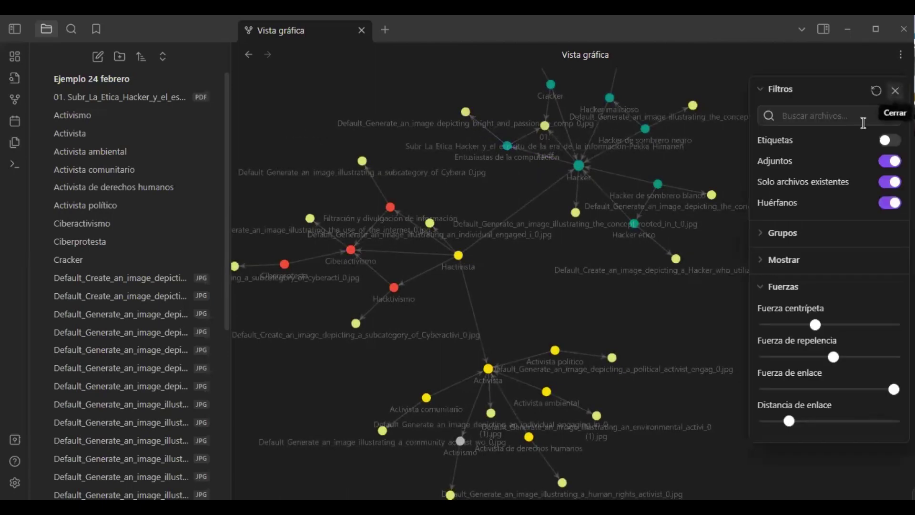
pyautogui.click(889, 161)
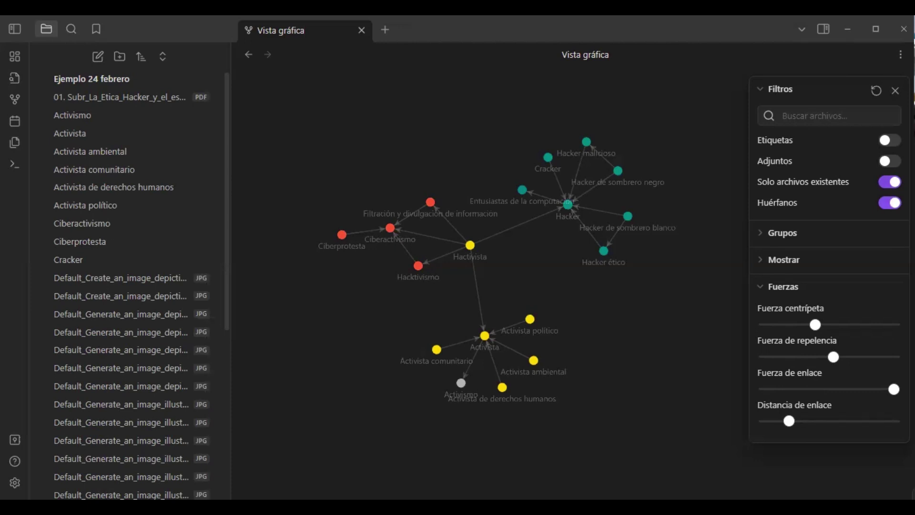
pyautogui.click(889, 182)
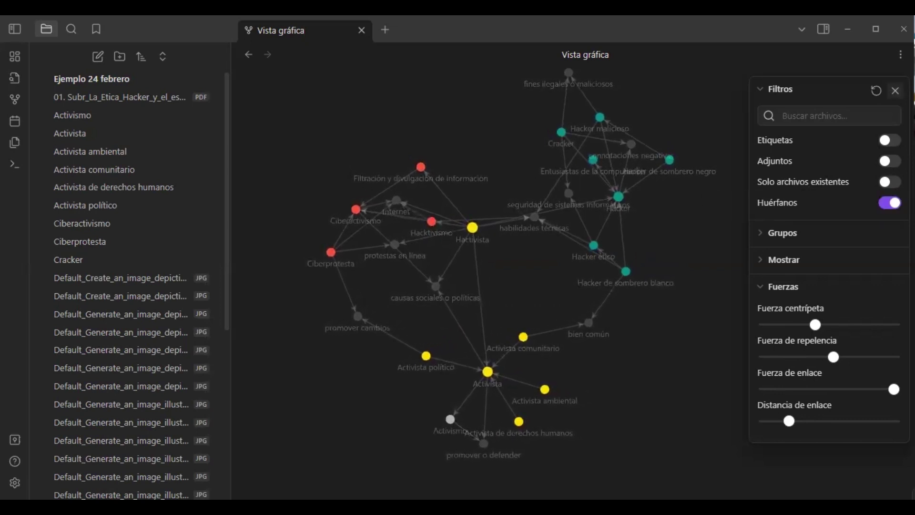
pyautogui.click(895, 91)
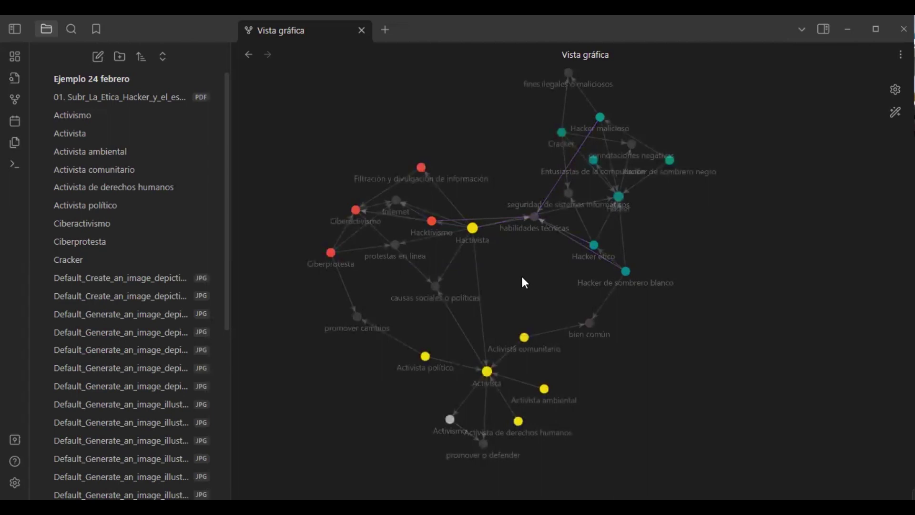
# Open the Hactivista note from the graph and insert "[[" before "desarrolla acciones acordes con el" in its first sentence.
pyautogui.click(473, 228)
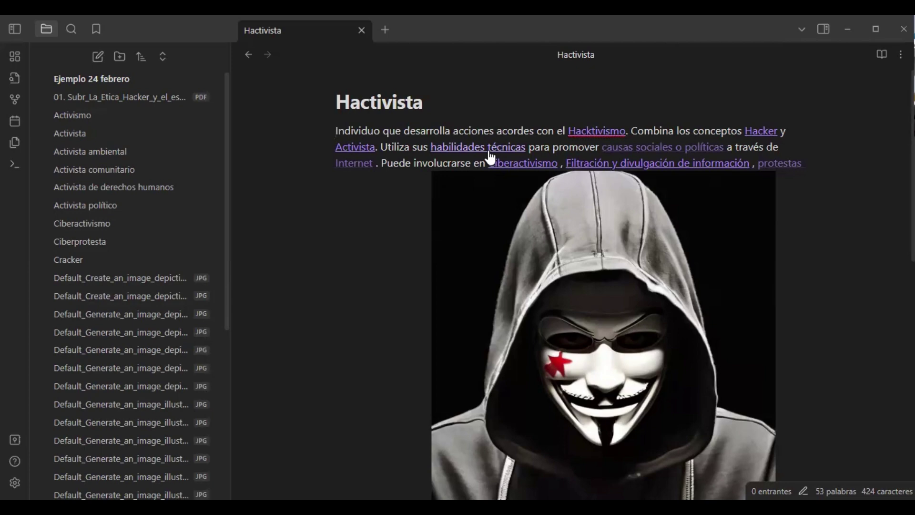
pyautogui.click(429, 129)
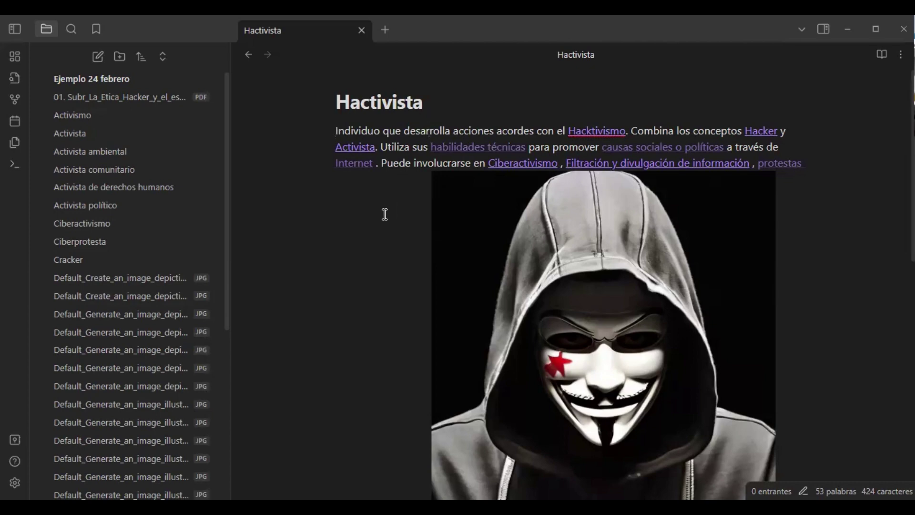
pyautogui.press('Left')
pyautogui.press('Left')
pyautogui.press('Left')
pyautogui.press('Left')
pyautogui.write('[[')
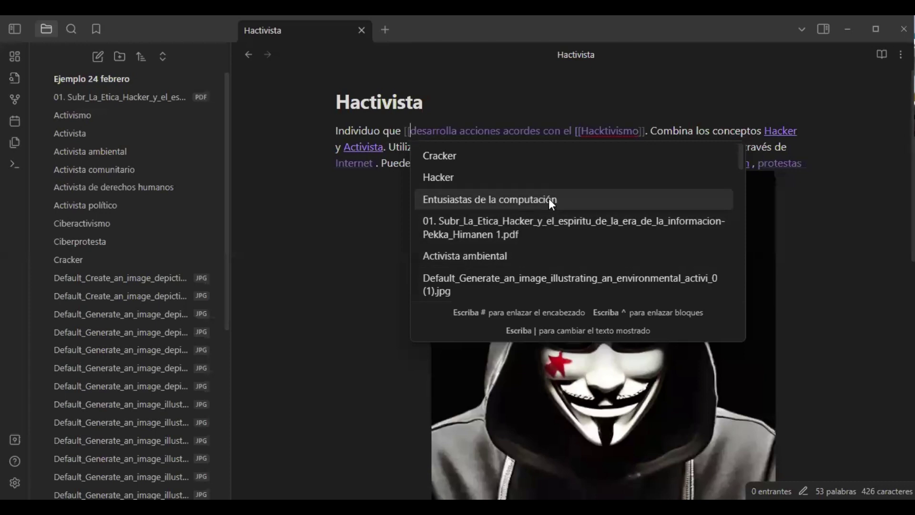
# Browse the suggested link targets to the end of the list and dismiss it without choosing one.
pyautogui.scroll(-2, 550, 204)
pyautogui.scroll(-10, 549, 202)
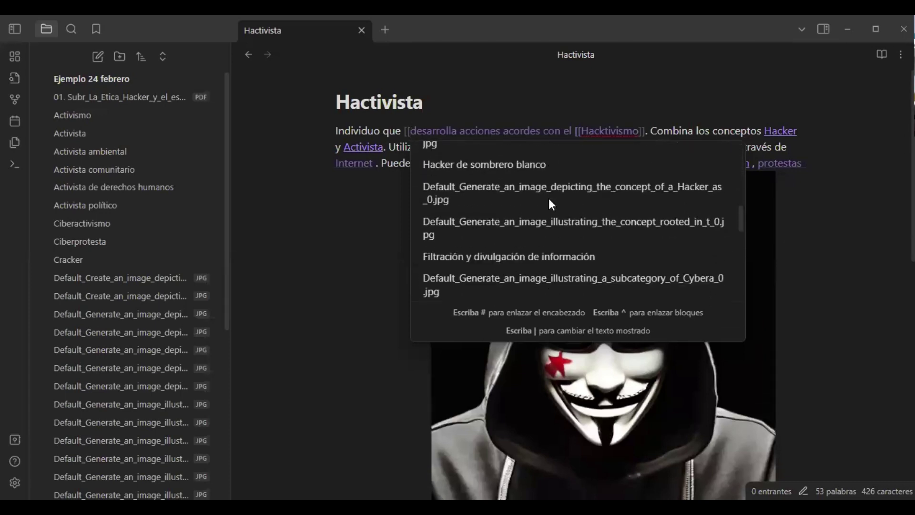
pyautogui.scroll(-5, 548, 199)
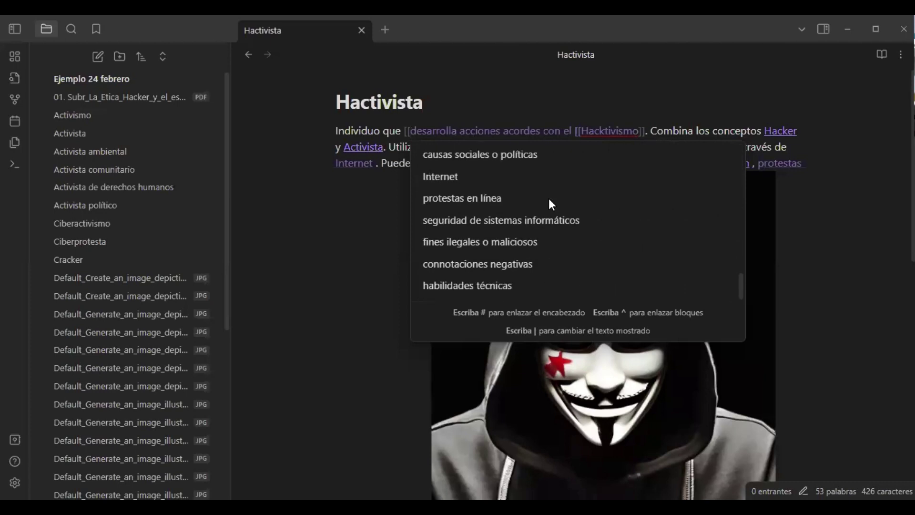
pyautogui.click(359, 264)
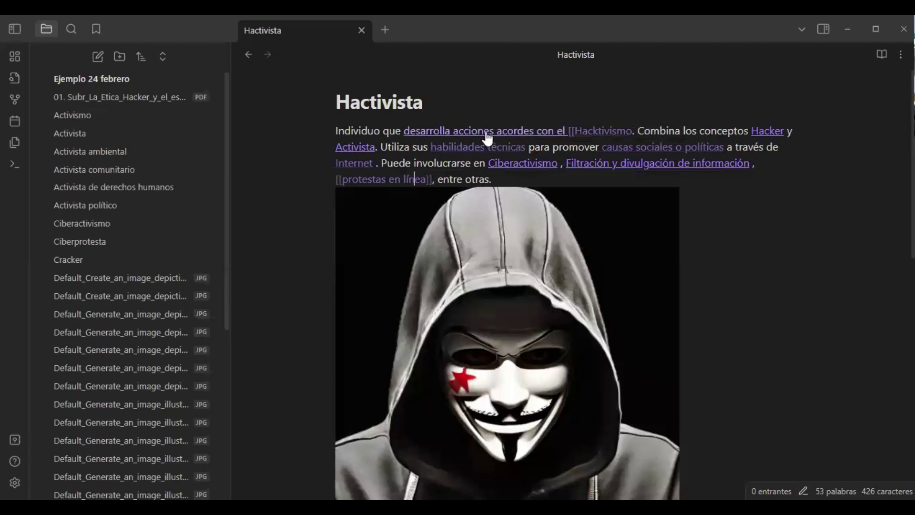
# Follow the "desarrolla acciones acordes con el [[Hacktivismo" link to create its empty note, and return to the Hactivista note.
pyautogui.click(457, 135)
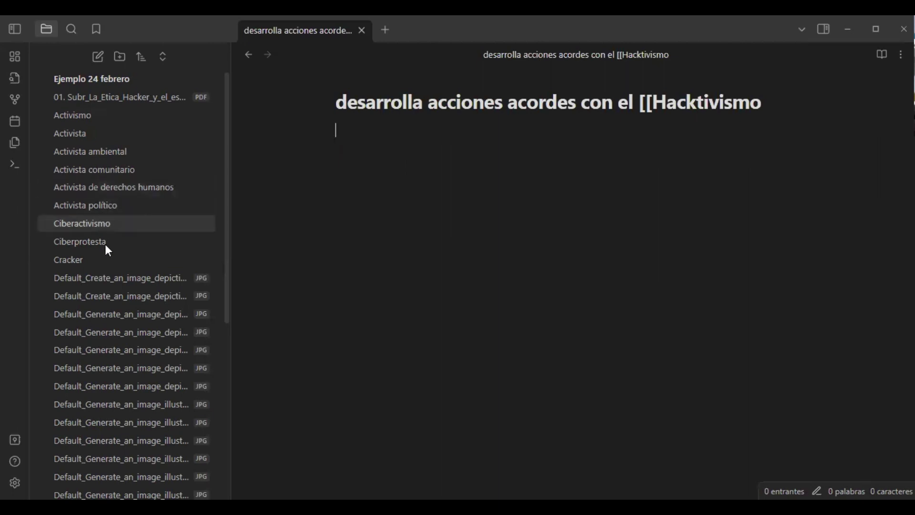
pyautogui.scroll(-6, 124, 312)
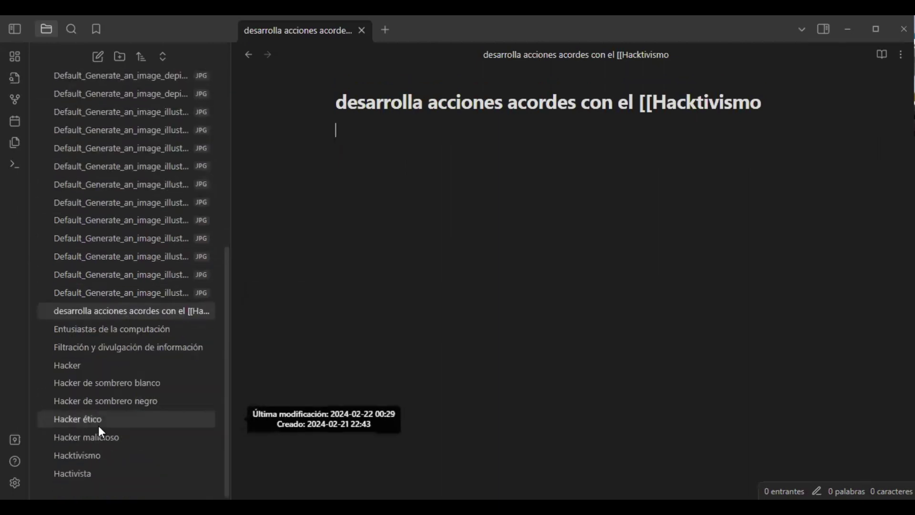
pyautogui.click(89, 472)
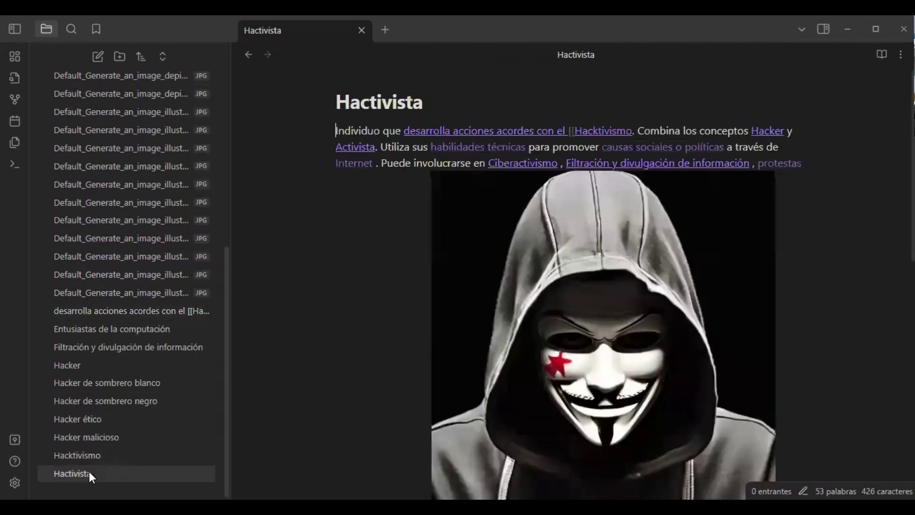
pyautogui.click(439, 134)
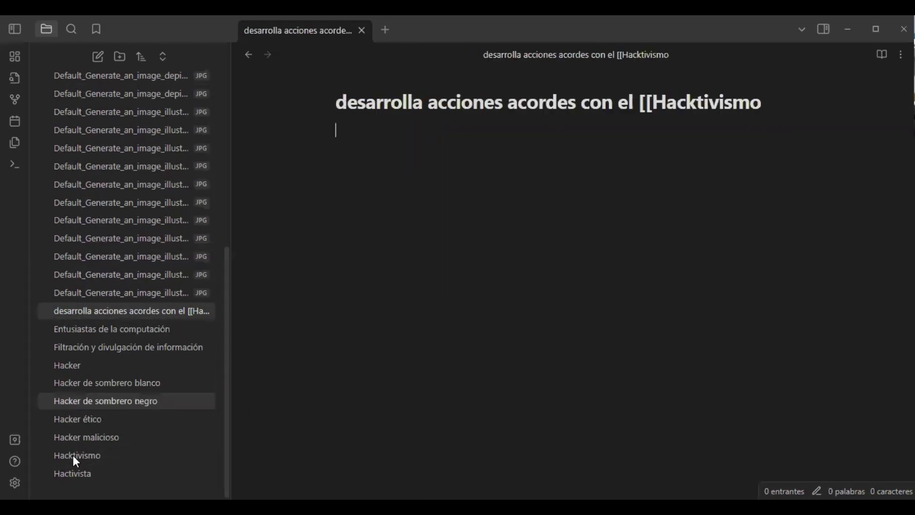
pyautogui.click(69, 479)
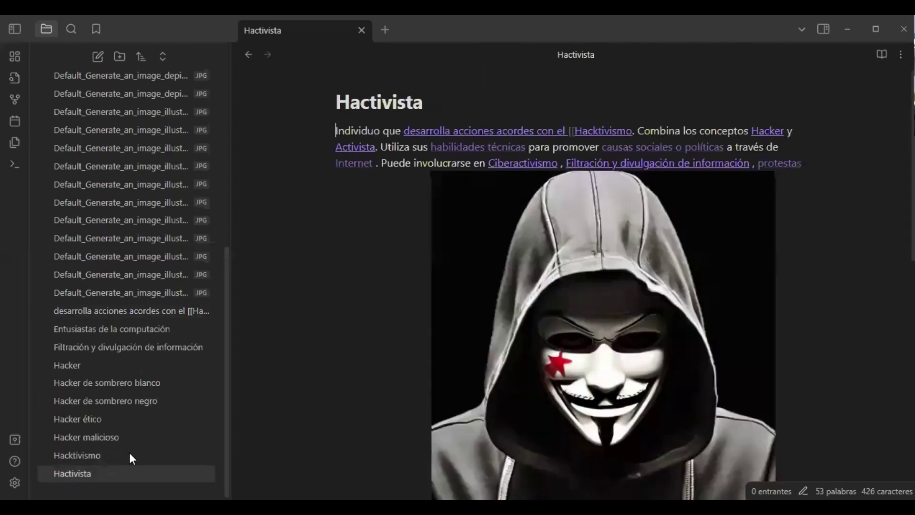
# Remove the "[[" before "desarrolla acciones acordes con el" in the Hactivista note so that only Hacktivismo is linked.
pyautogui.rightClick(442, 132)
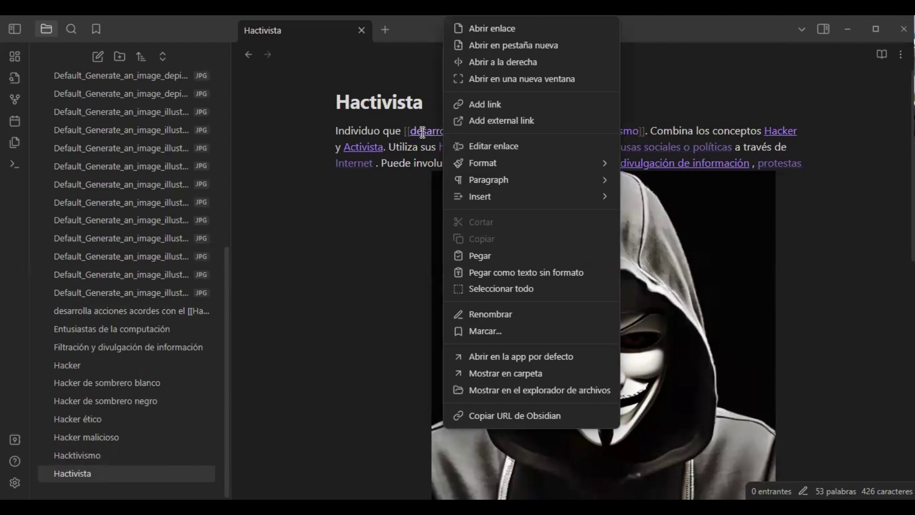
pyautogui.click(390, 129)
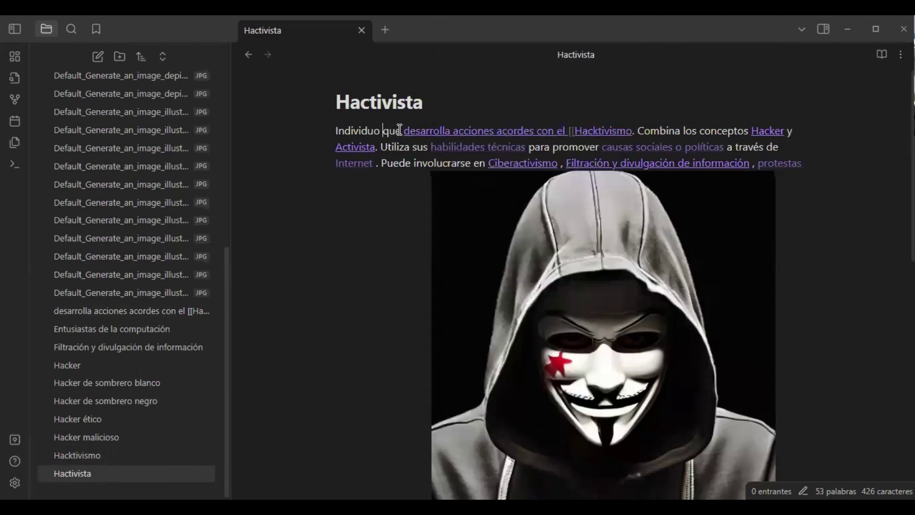
pyautogui.rightClick(429, 129)
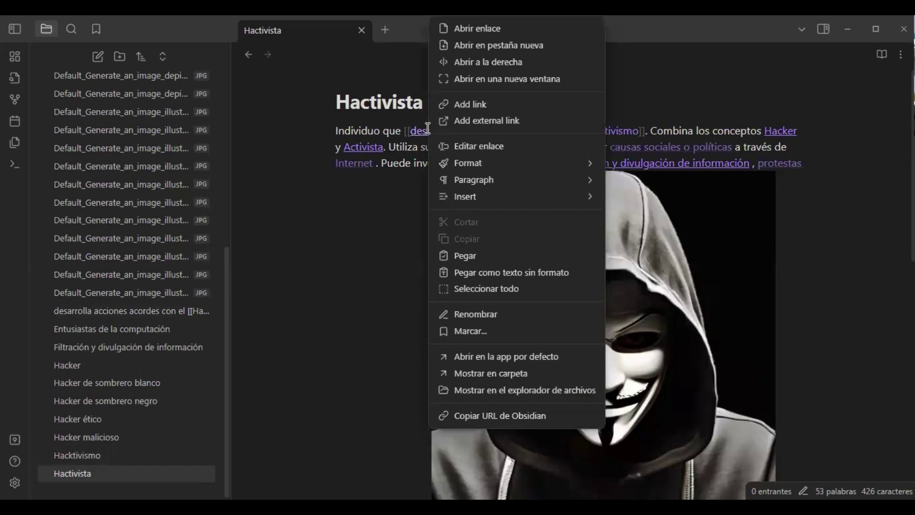
pyautogui.click(482, 143)
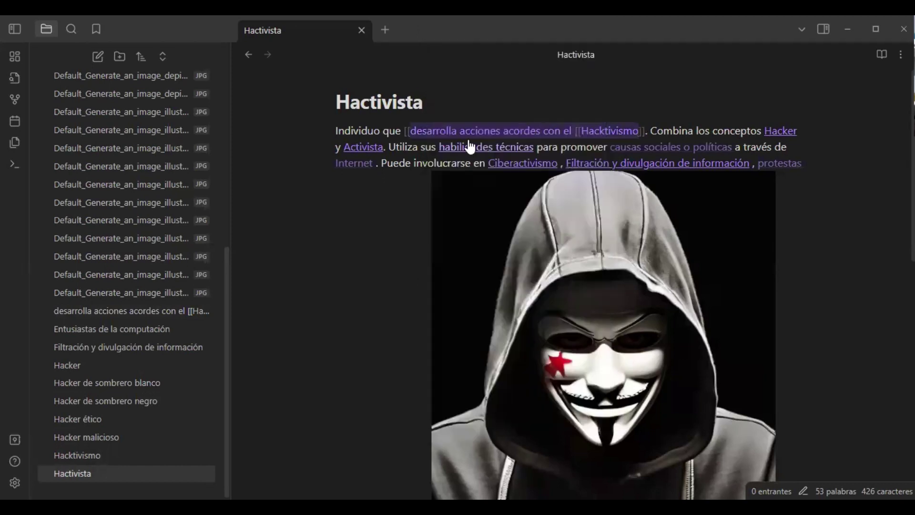
pyautogui.click(410, 131)
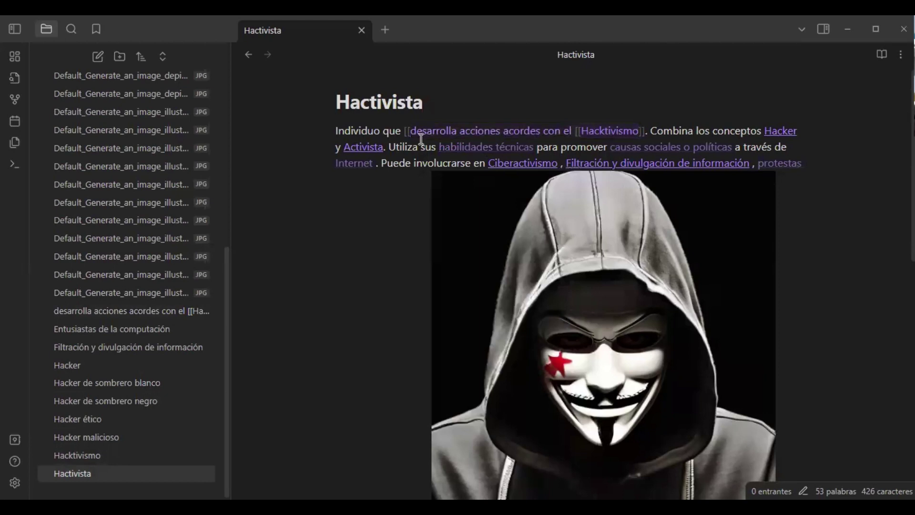
pyautogui.press('BackSpace')
pyautogui.press('BackSpace')
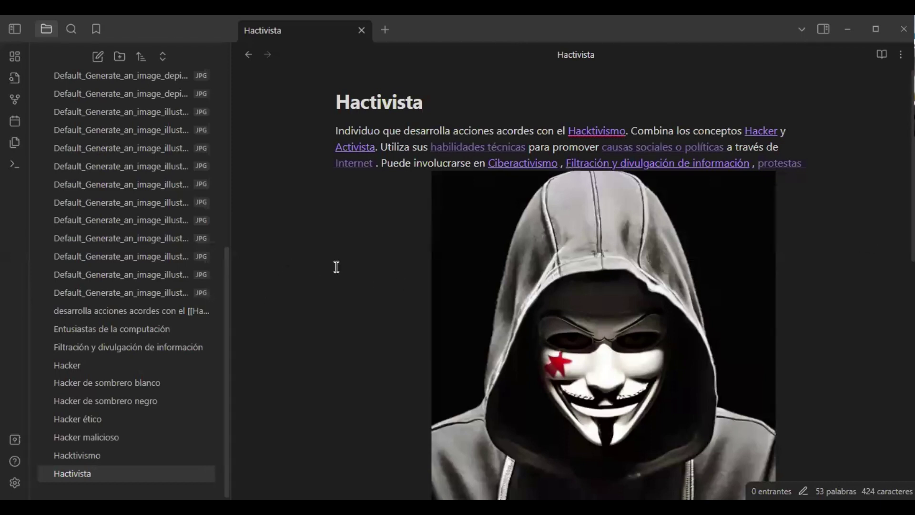
# Open the graph view and play its time-lapse animation.
pyautogui.click(18, 99)
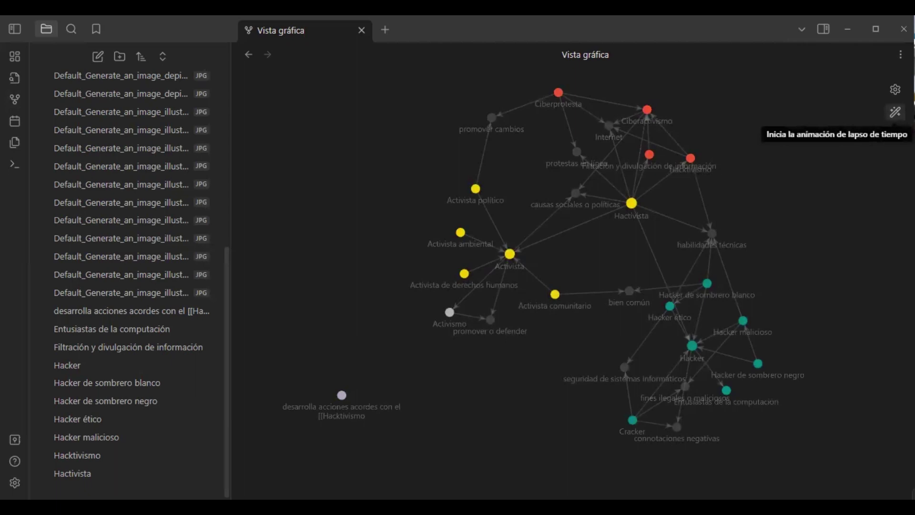
pyautogui.click(895, 113)
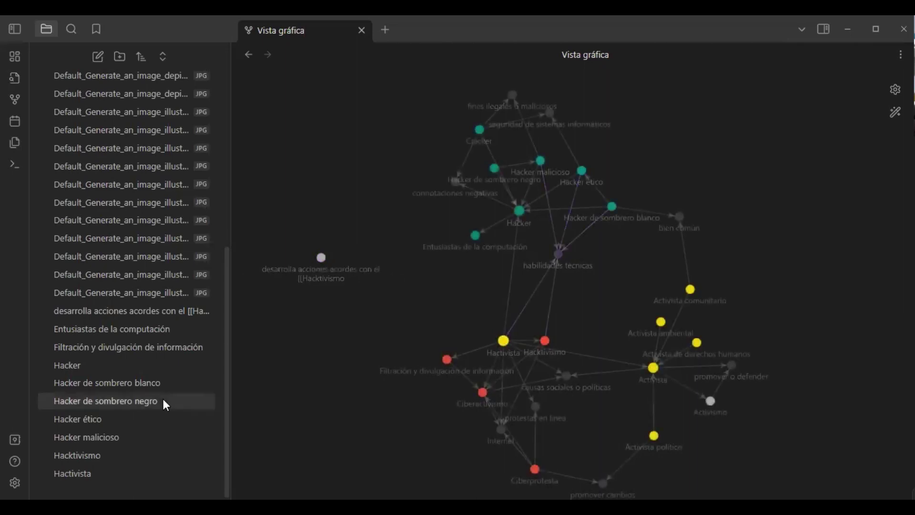
# Delete the empty note "desarrolla acciones acordes con el [[Hacktivismo" from the vault.
pyautogui.scroll(6, 162, 397)
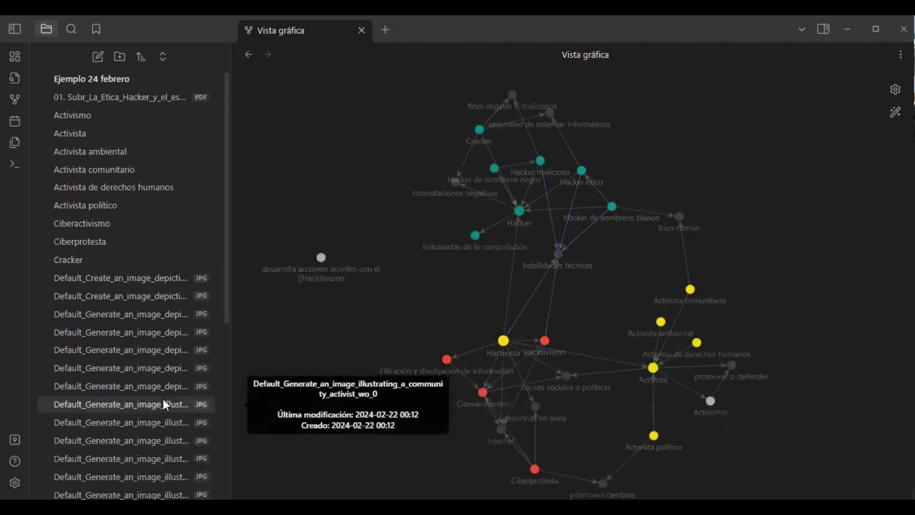
pyautogui.scroll(-6, 163, 398)
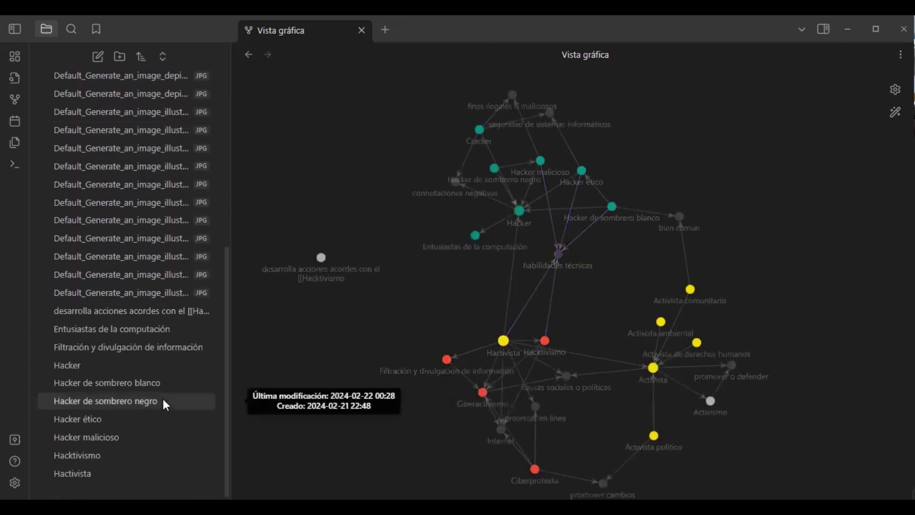
pyautogui.click(154, 315)
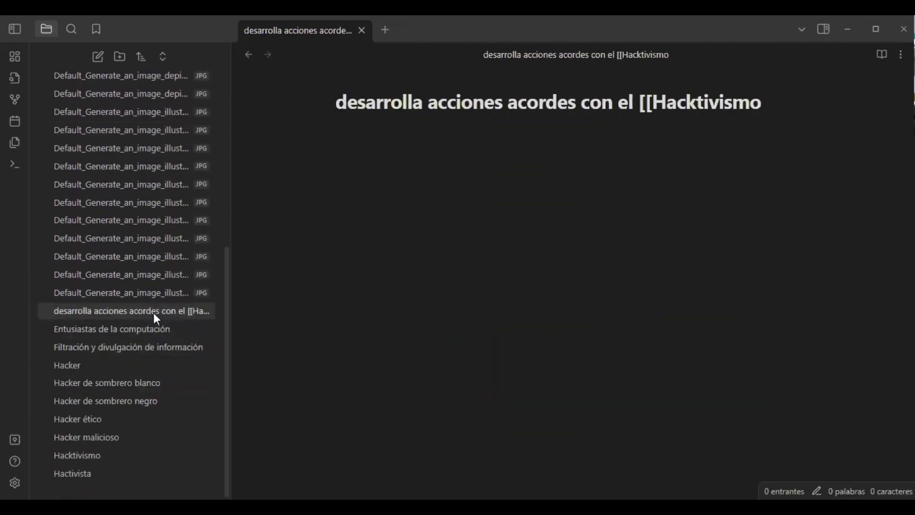
pyautogui.rightClick(153, 312)
pyautogui.click(180, 299)
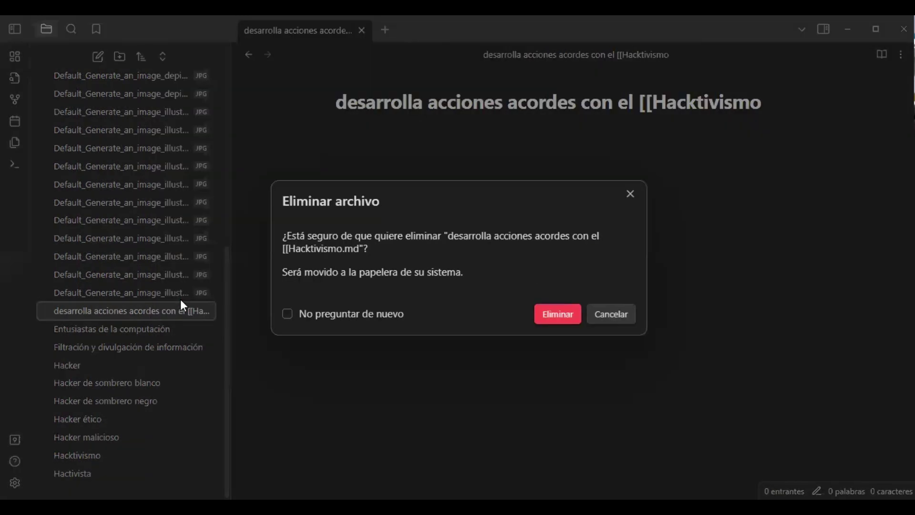
pyautogui.click(556, 316)
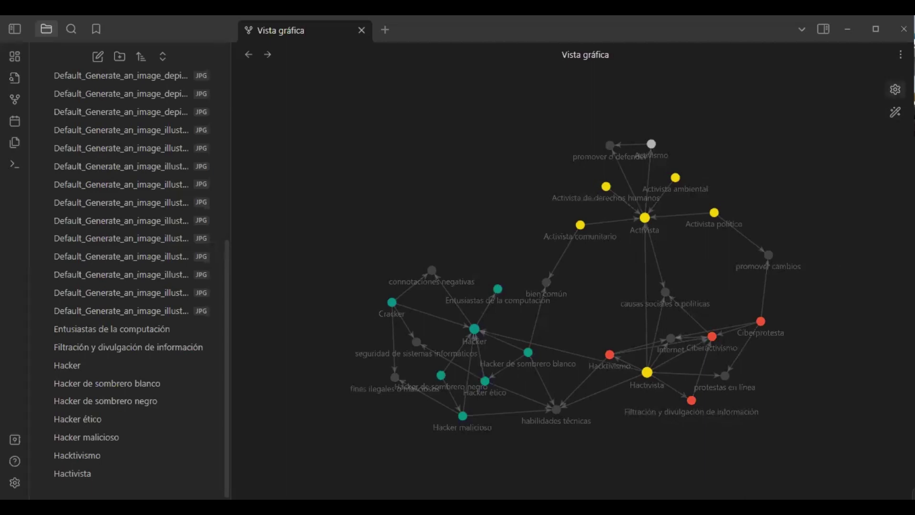
# Turn on the "Solo archivos existentes" filter in the graph settings and close the settings.
pyautogui.click(895, 89)
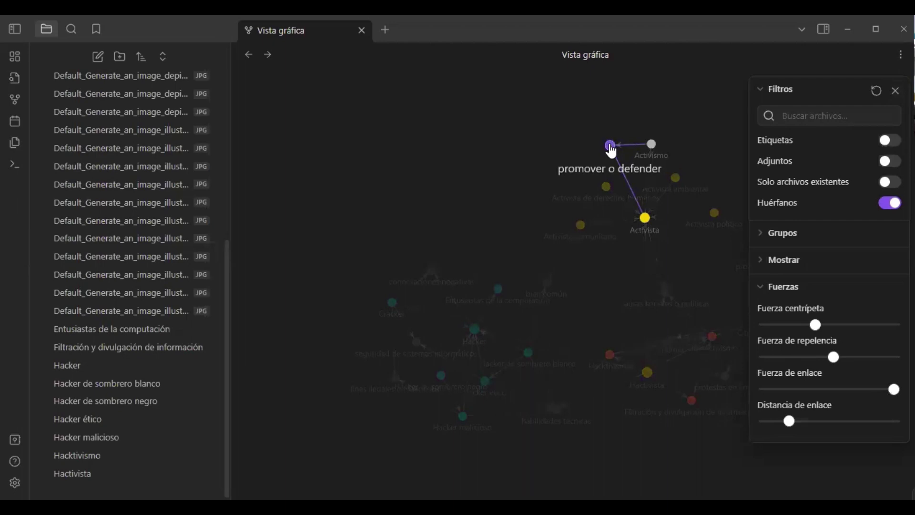
pyautogui.click(888, 184)
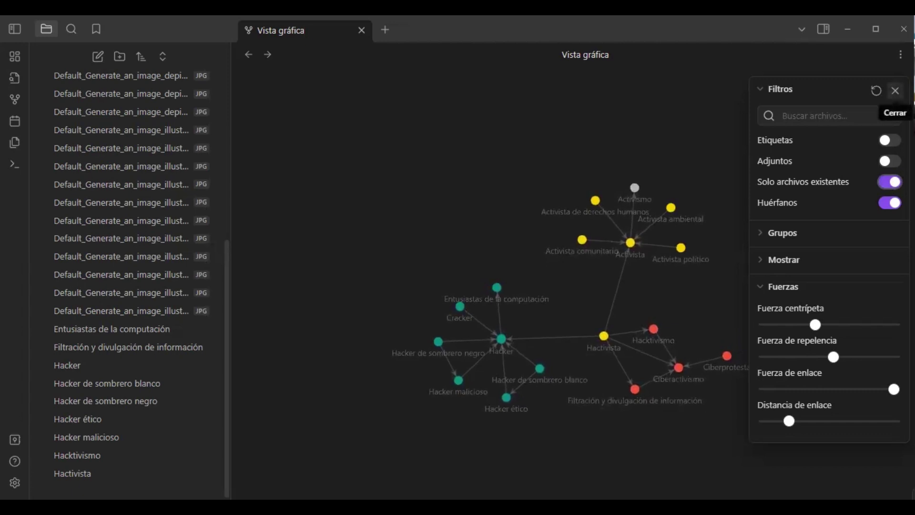
pyautogui.click(895, 91)
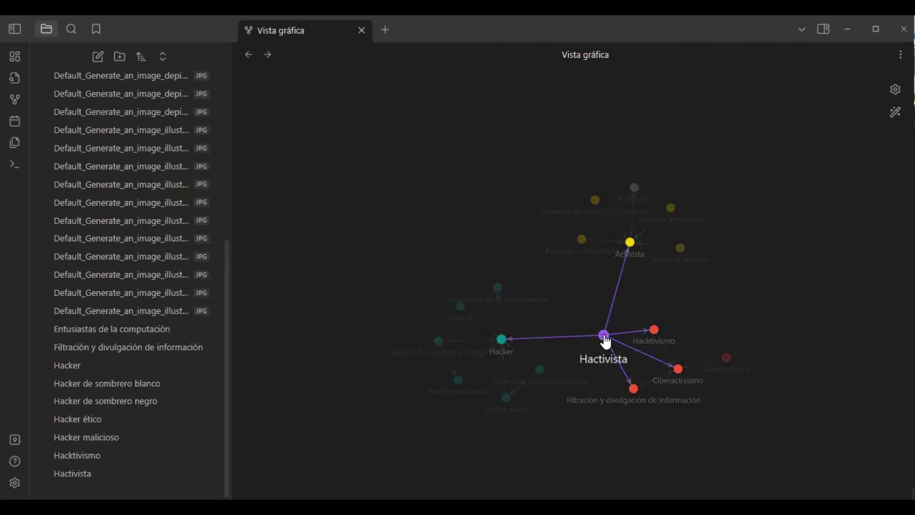
# Open the "Filtración y divulgación de información" note from the graph and look through its text and image.
pyautogui.click(634, 389)
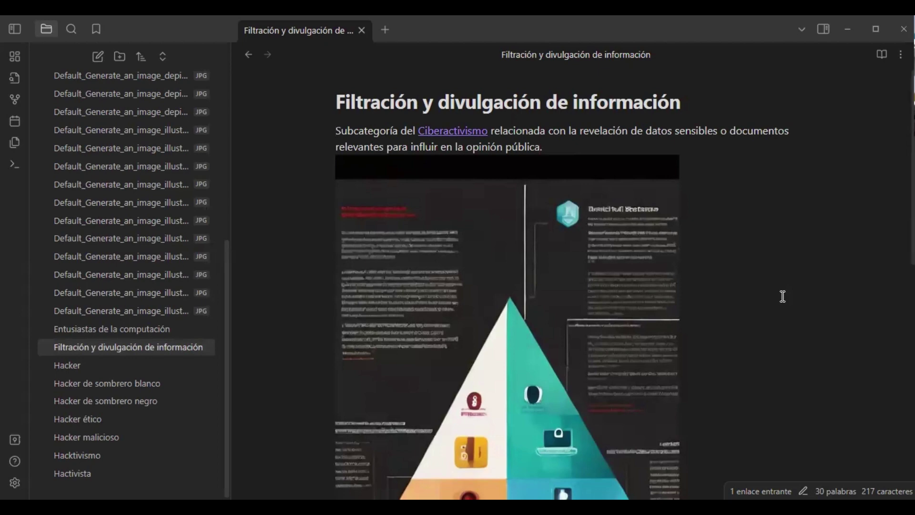
pyautogui.scroll(-1, 782, 296)
pyautogui.scroll(-10, 782, 296)
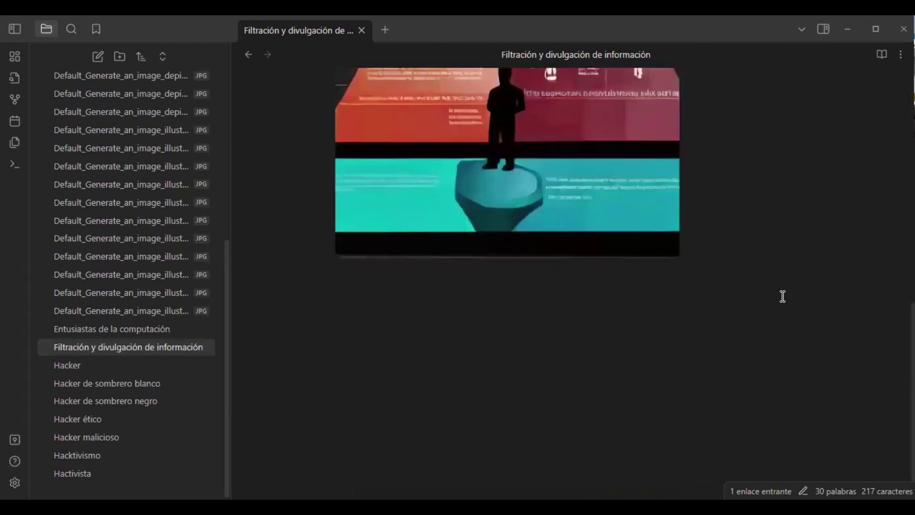
pyautogui.scroll(10, 783, 295)
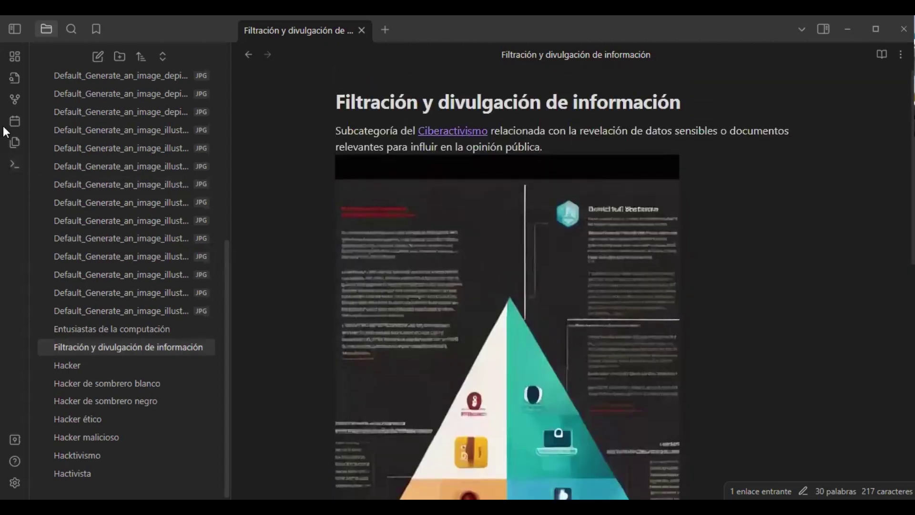
# Return to the graph view and play the time-lapse animation twice.
pyautogui.click(15, 99)
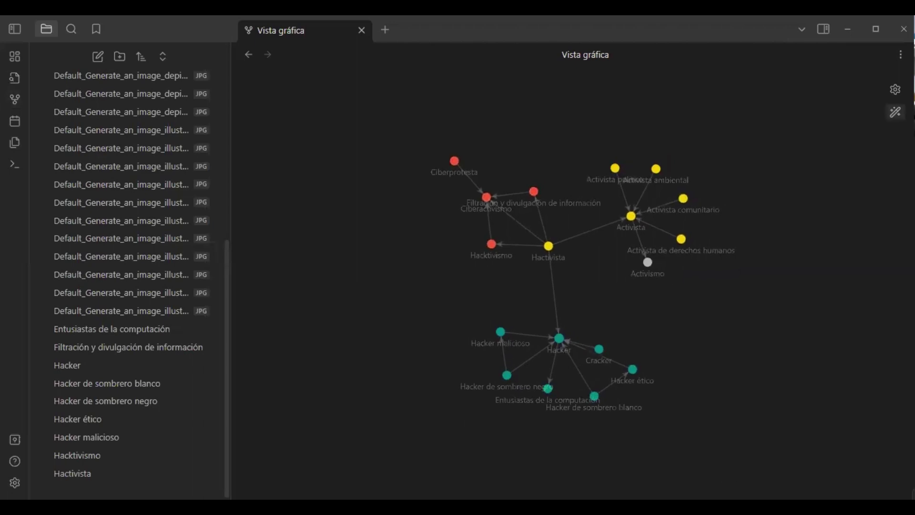
pyautogui.click(895, 112)
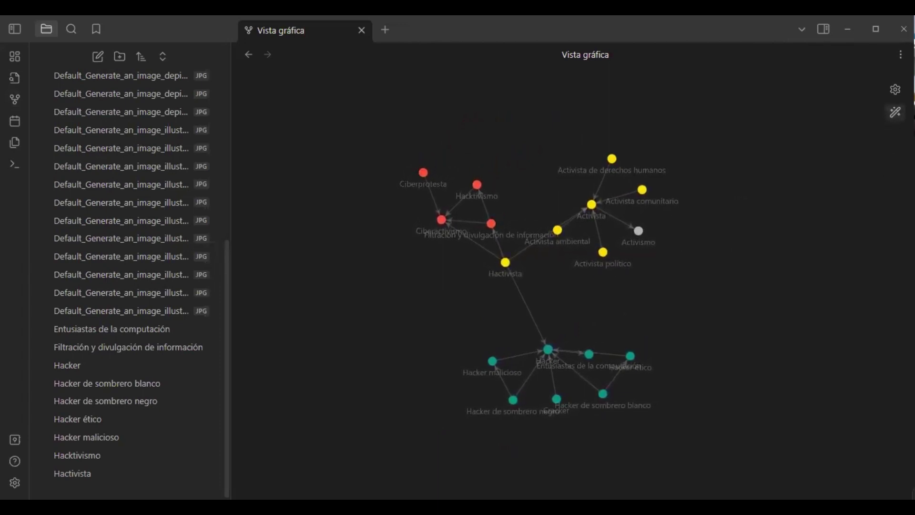
pyautogui.click(895, 113)
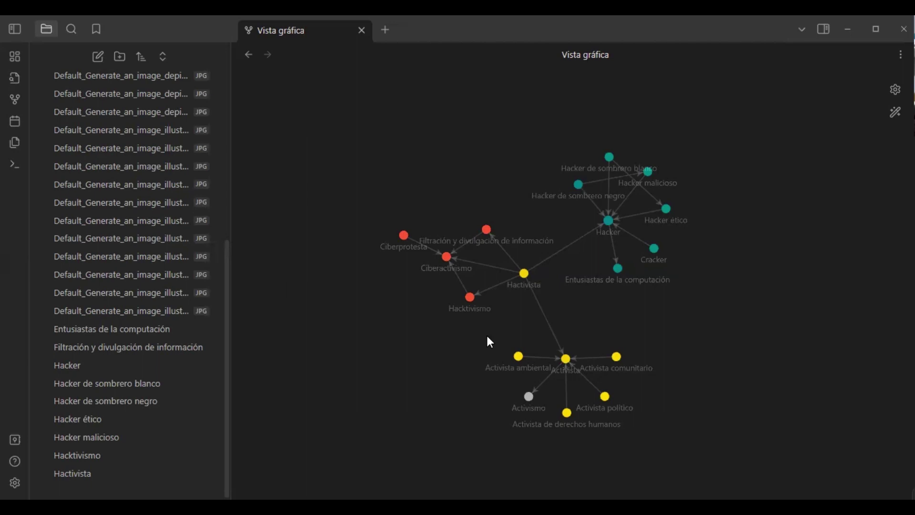
# Open the graph settings, collapse the Filtros section and expand Grupos to review the color groups.
pyautogui.click(895, 89)
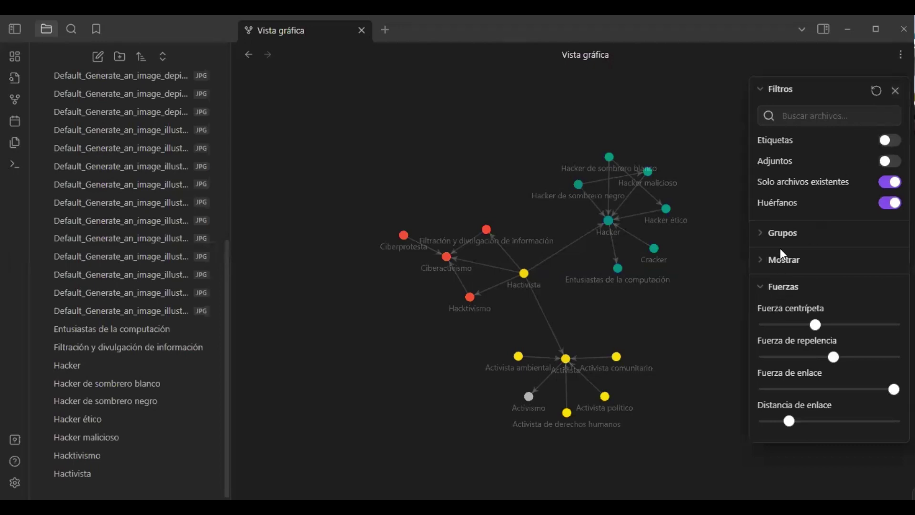
pyautogui.click(763, 90)
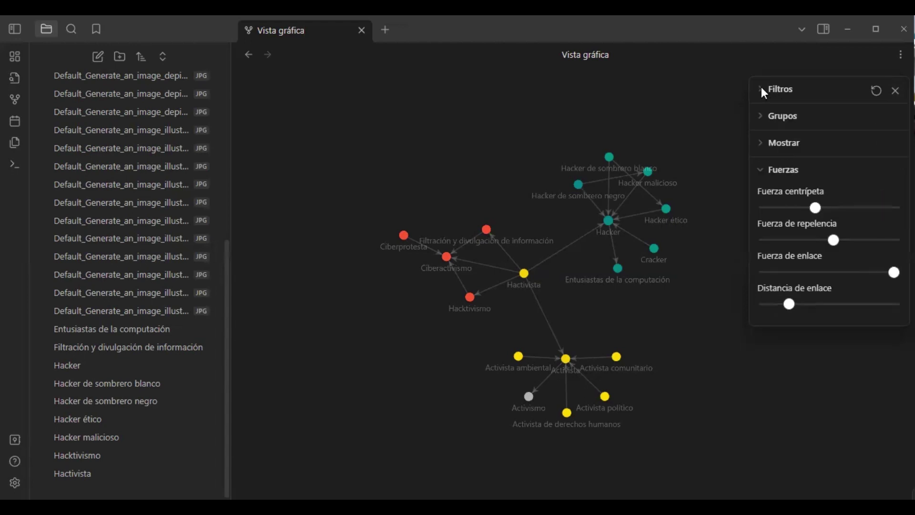
pyautogui.click(762, 90)
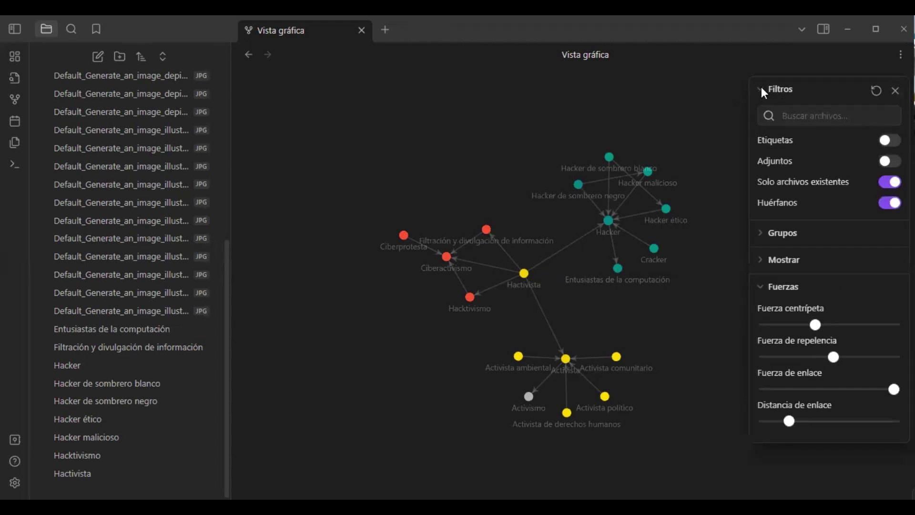
pyautogui.click(763, 90)
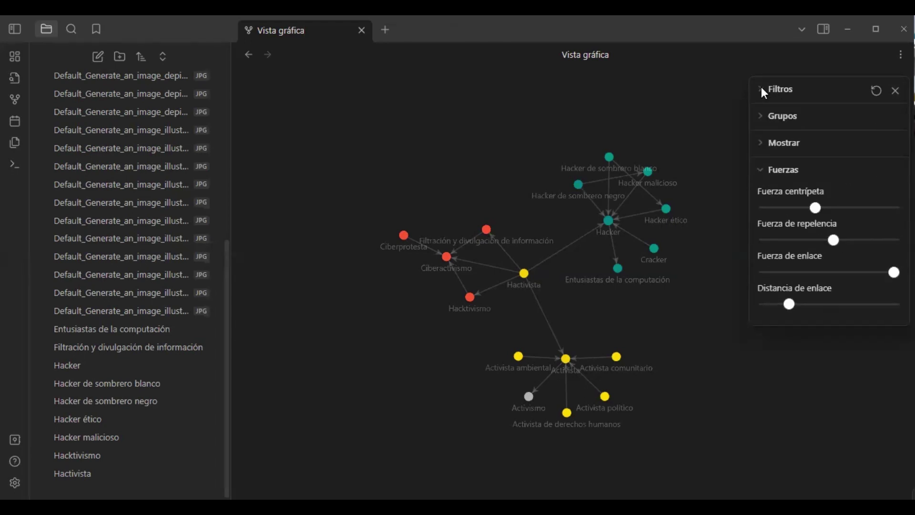
pyautogui.click(762, 117)
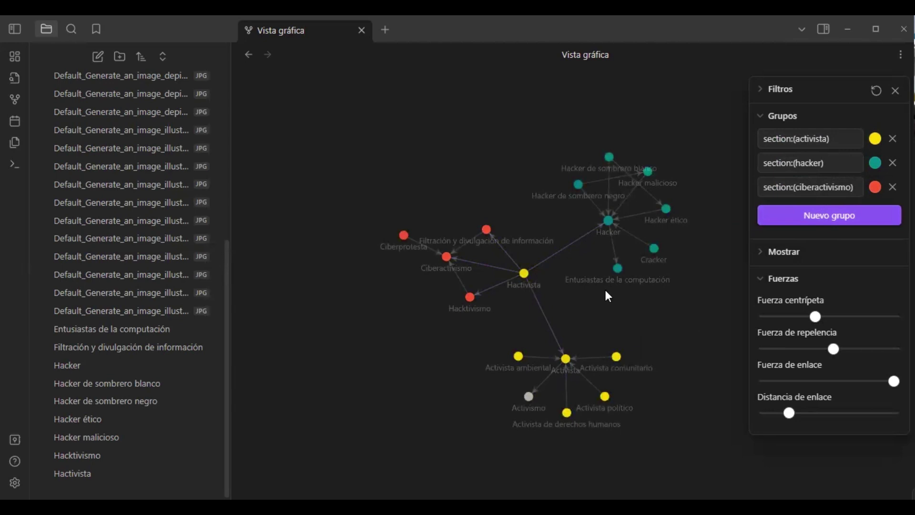
# Open the Hactivista note from the graph to review its links, and return to the graph view.
pyautogui.click(524, 273)
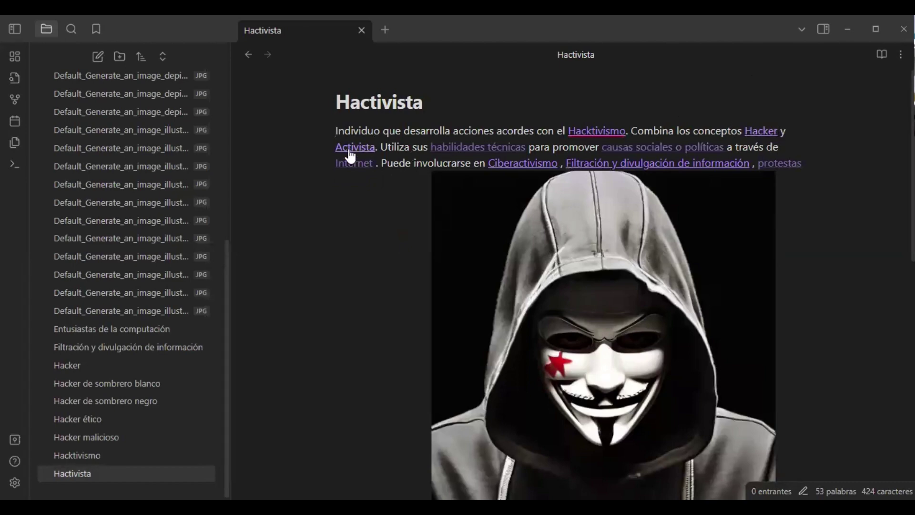
pyautogui.click(17, 97)
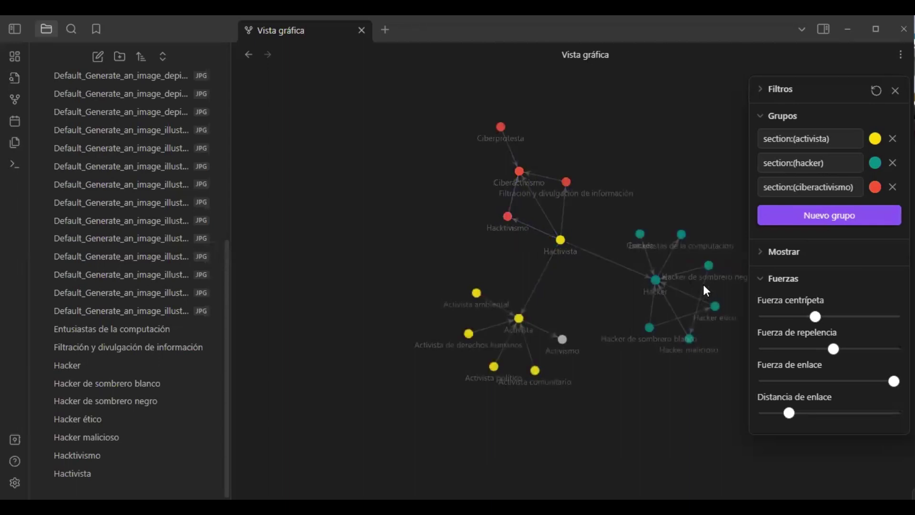
# In the graph's Mostrar settings, slightly increase the text fade threshold, node size and line thickness.
pyautogui.click(763, 118)
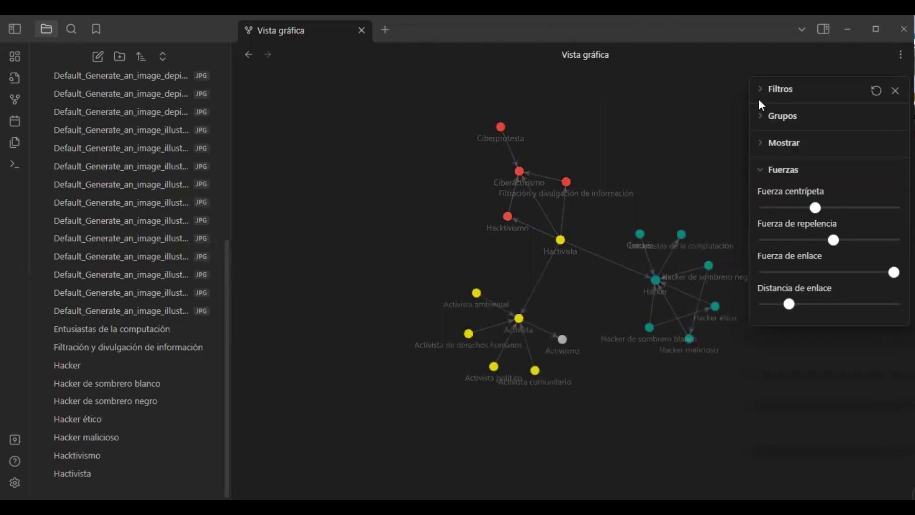
pyautogui.click(759, 89)
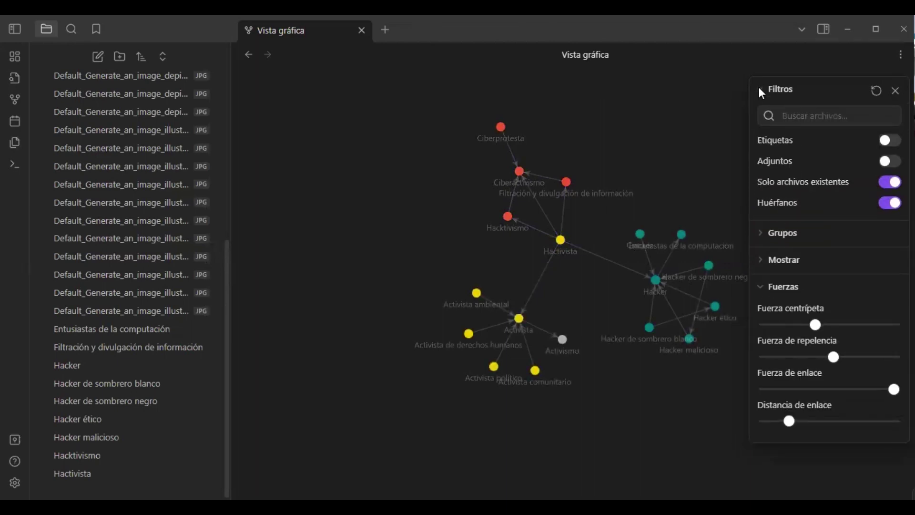
pyautogui.click(759, 90)
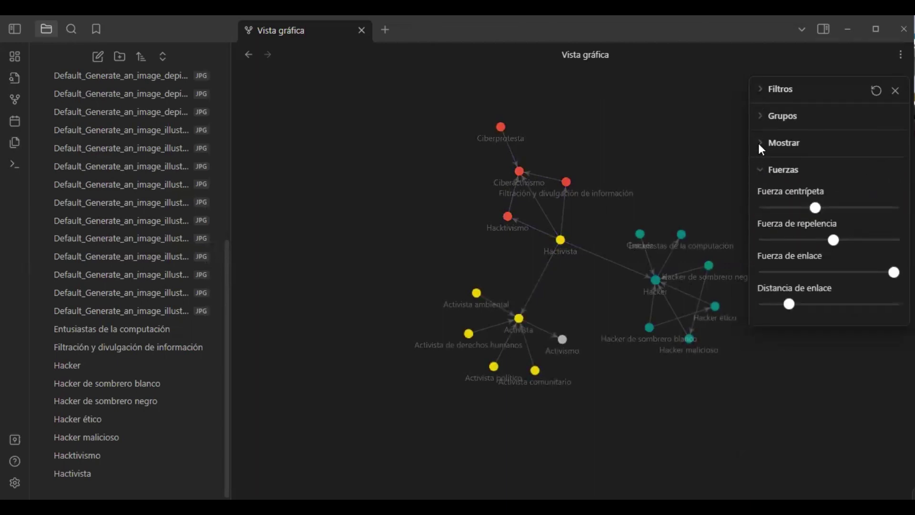
pyautogui.click(759, 143)
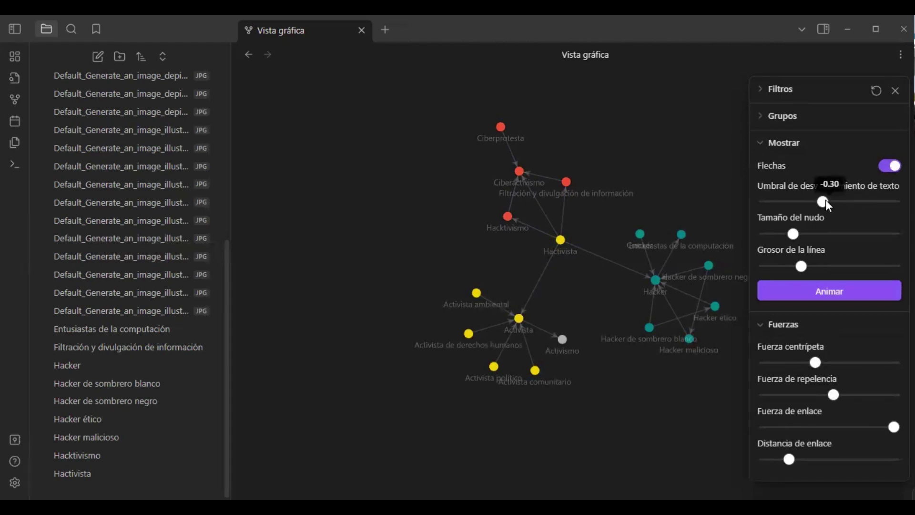
pyautogui.moveTo(825, 199)
pyautogui.mouseDown()
pyautogui.moveTo(795, 193)
pyautogui.moveTo(839, 197)
pyautogui.moveTo(818, 198)
pyautogui.moveTo(829, 202)
pyautogui.mouseUp()
pyautogui.moveTo(796, 236)
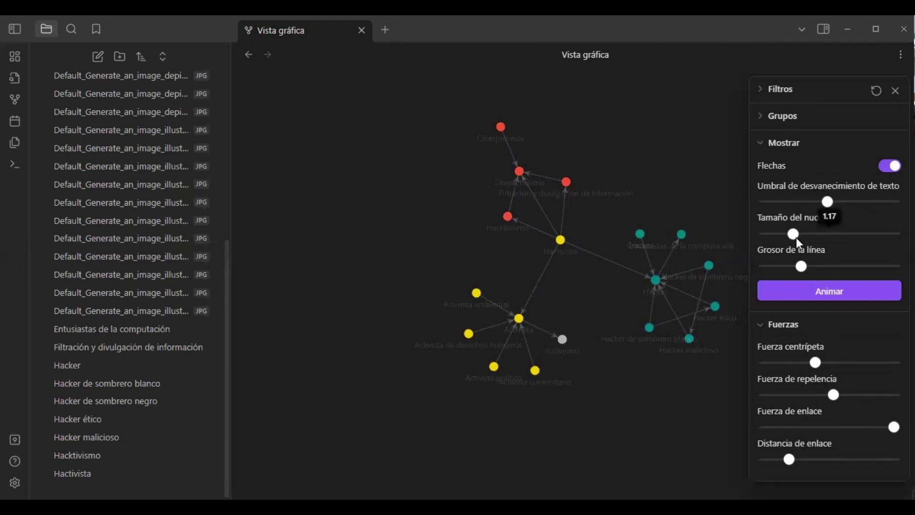
pyautogui.moveTo(787, 229)
pyautogui.mouseDown()
pyautogui.moveTo(893, 235)
pyautogui.moveTo(768, 234)
pyautogui.moveTo(893, 230)
pyautogui.moveTo(804, 233)
pyautogui.mouseUp()
pyautogui.moveTo(801, 265); pyautogui.dragTo(894, 266)
pyautogui.moveTo(814, 265); pyautogui.dragTo(812, 265)
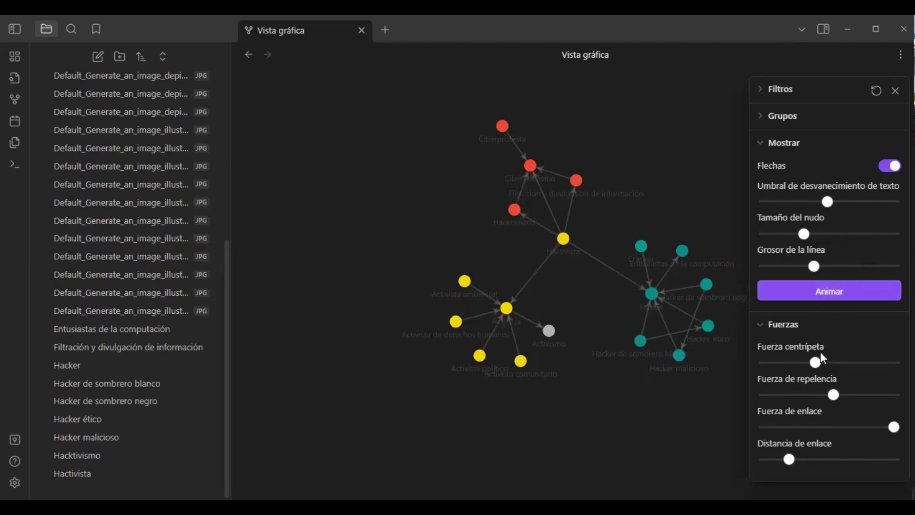
# Collapse the Mostrar section and lower the centripetal and repulsion forces in Fuerzas.
pyautogui.click(764, 143)
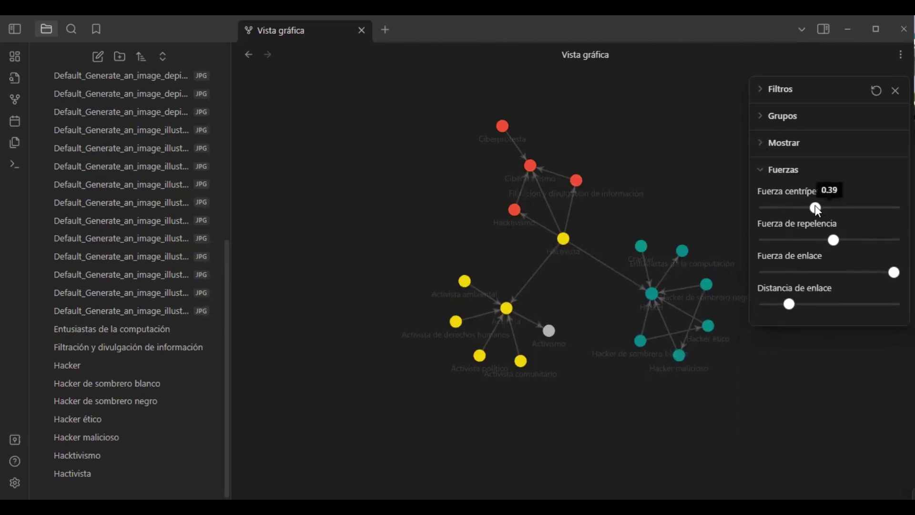
pyautogui.moveTo(816, 208); pyautogui.dragTo(795, 210)
pyautogui.moveTo(833, 238)
pyautogui.mouseDown()
pyautogui.moveTo(771, 233)
pyautogui.moveTo(895, 239)
pyautogui.moveTo(796, 226)
pyautogui.moveTo(808, 233)
pyautogui.mouseUp()
# Drop the link force to 0.00 and bring it back up to 1.00 to compare the node spacing.
pyautogui.moveTo(894, 280)
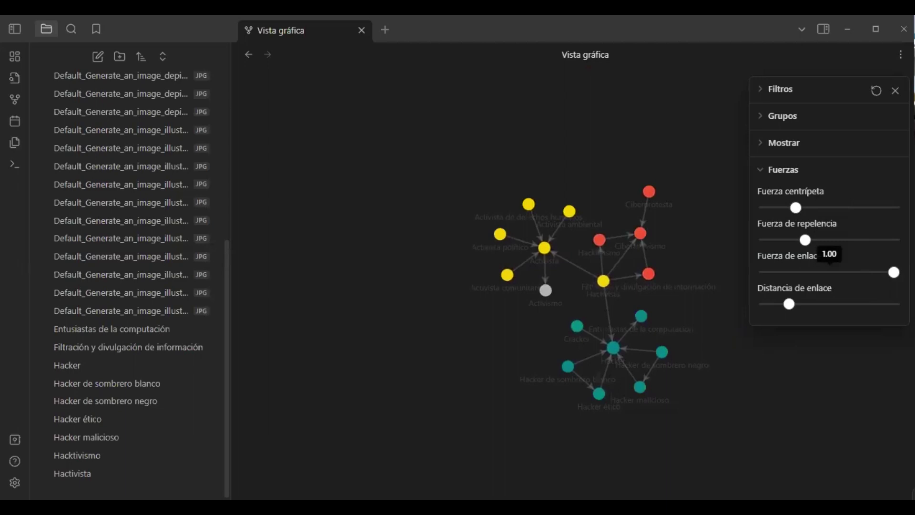
pyautogui.moveTo(894, 272); pyautogui.dragTo(738, 277)
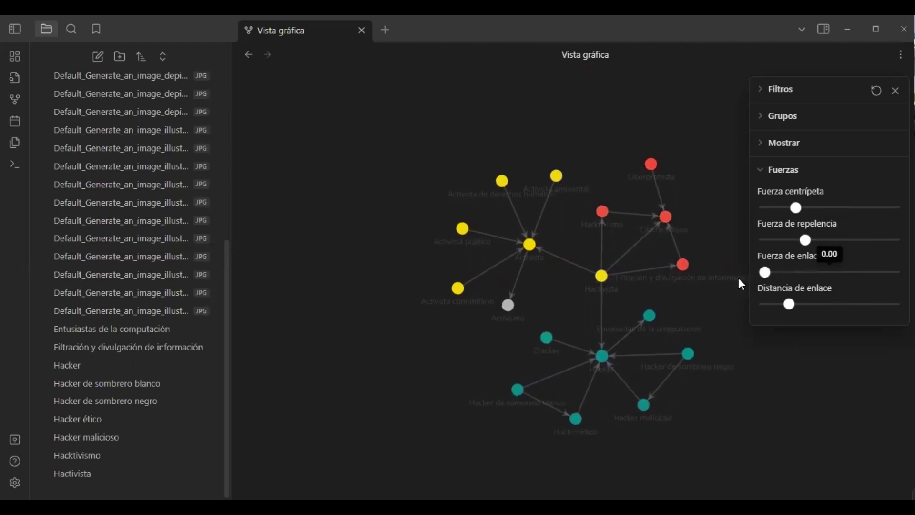
pyautogui.moveTo(817, 280); pyautogui.dragTo(893, 272)
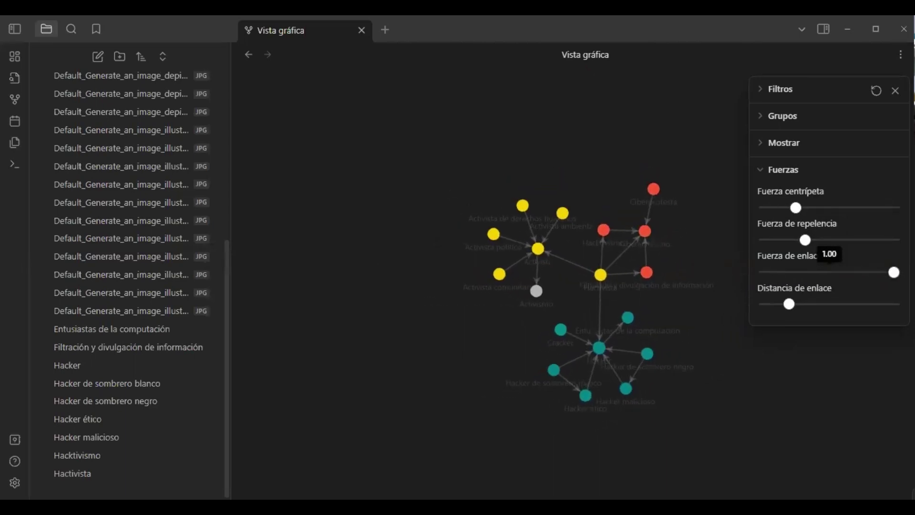
# Try the minimum link distance, lower the link force to 0.42, and raise the link distance to just over a third of its range.
pyautogui.moveTo(793, 306); pyautogui.dragTo(733, 303)
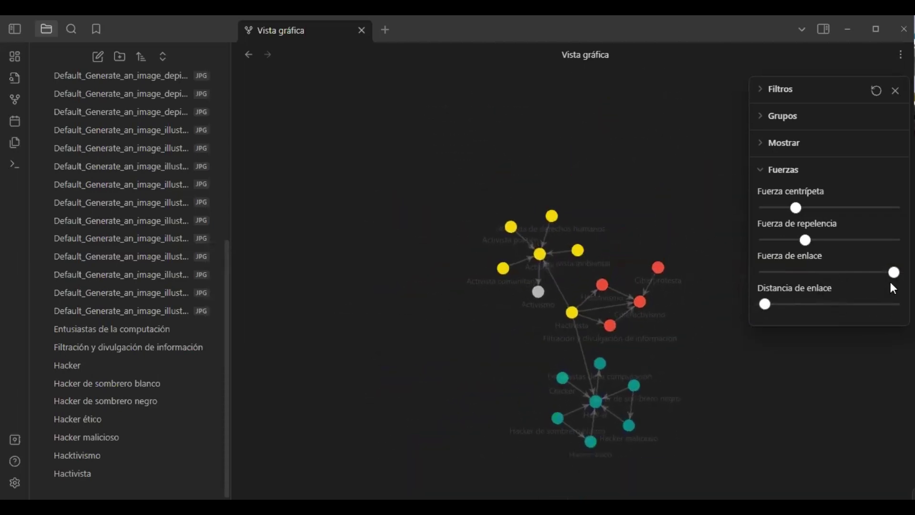
pyautogui.moveTo(889, 273); pyautogui.dragTo(818, 272)
pyautogui.moveTo(766, 304); pyautogui.dragTo(813, 304)
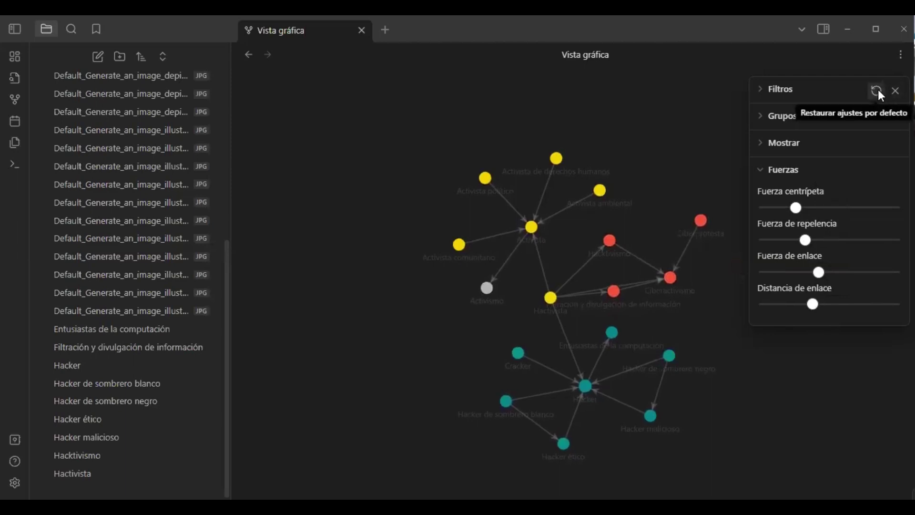
# Close the graph settings and play the time-lapse animation with the adjusted forces.
pyautogui.click(896, 90)
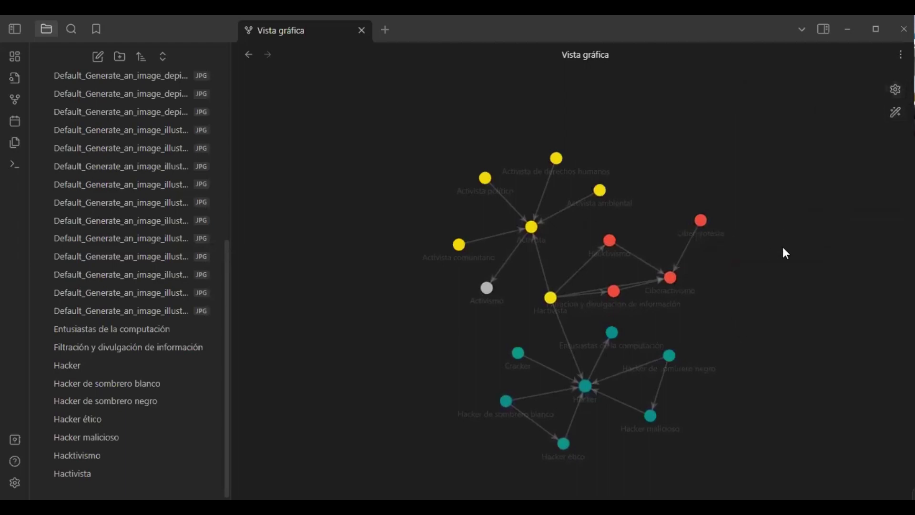
pyautogui.click(896, 112)
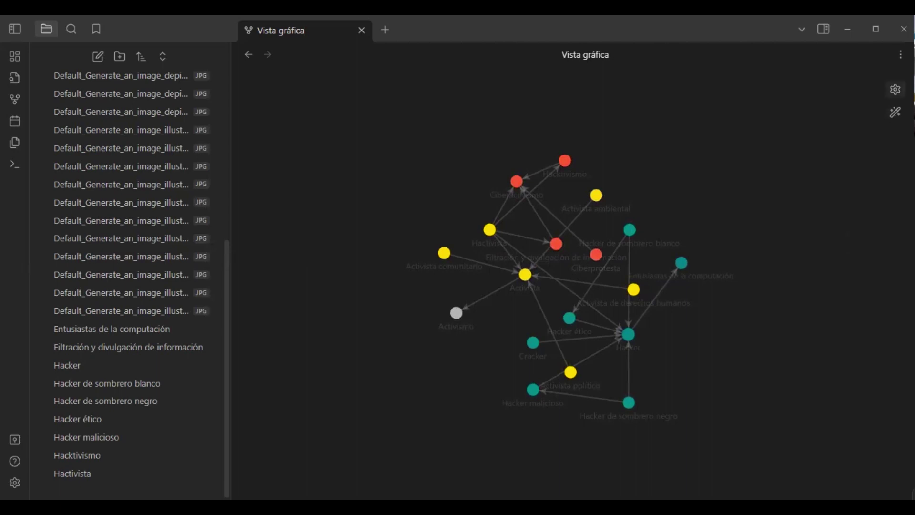
# Reopen the graph settings, raise the centripetal and repulsion forces, and reduce the link force to 0.19 along with the link distance.
pyautogui.click(894, 89)
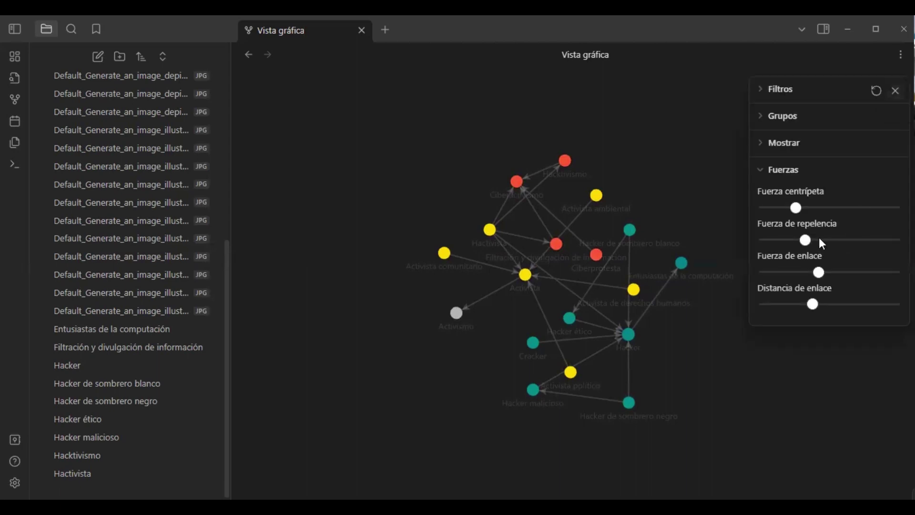
pyautogui.moveTo(800, 212); pyautogui.dragTo(815, 210)
pyautogui.moveTo(815, 241); pyautogui.dragTo(834, 241)
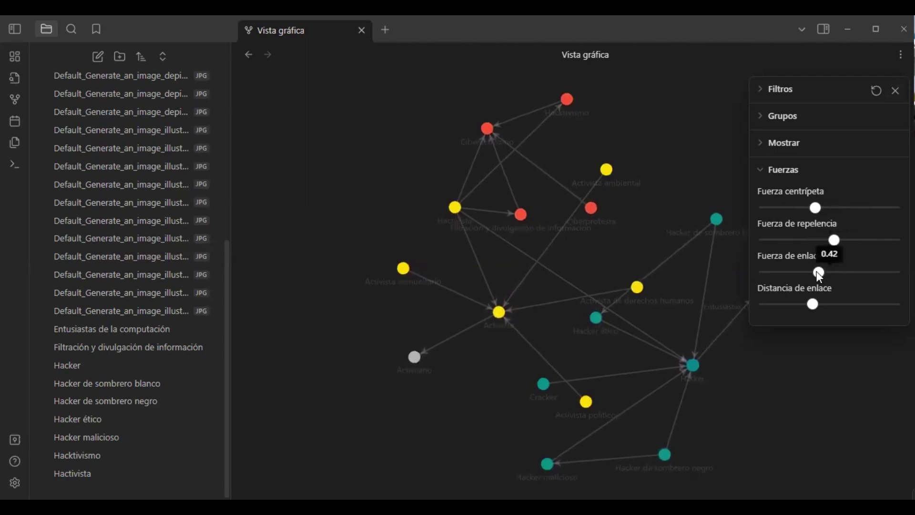
pyautogui.moveTo(819, 272); pyautogui.dragTo(792, 272)
pyautogui.moveTo(812, 304); pyautogui.dragTo(787, 304)
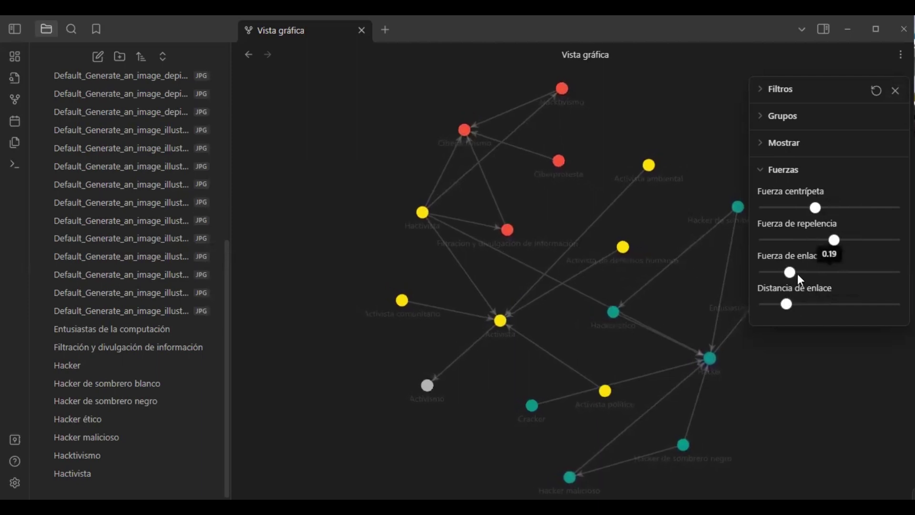
# Raise the link force to just over half its range, reduce the repulsion force slightly, and set the centripetal force to 0.34.
pyautogui.moveTo(797, 274); pyautogui.dragTo(834, 271)
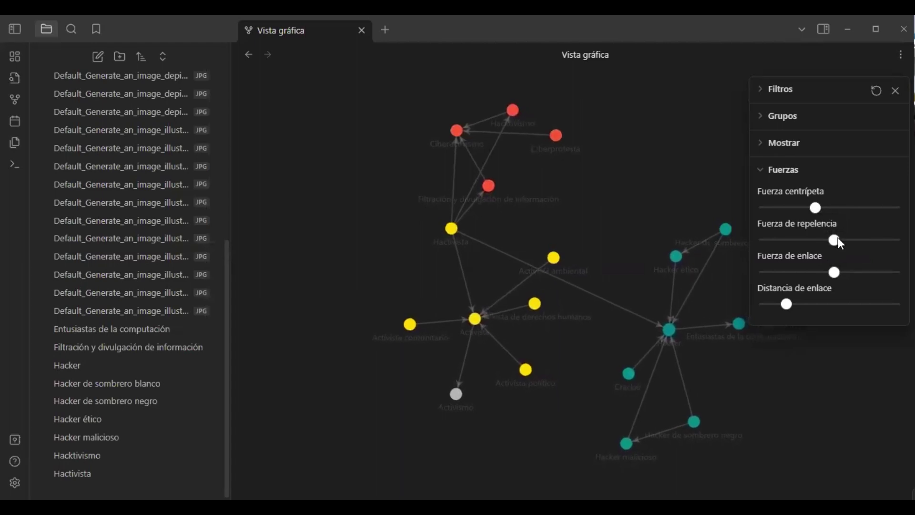
pyautogui.moveTo(839, 238); pyautogui.dragTo(809, 211)
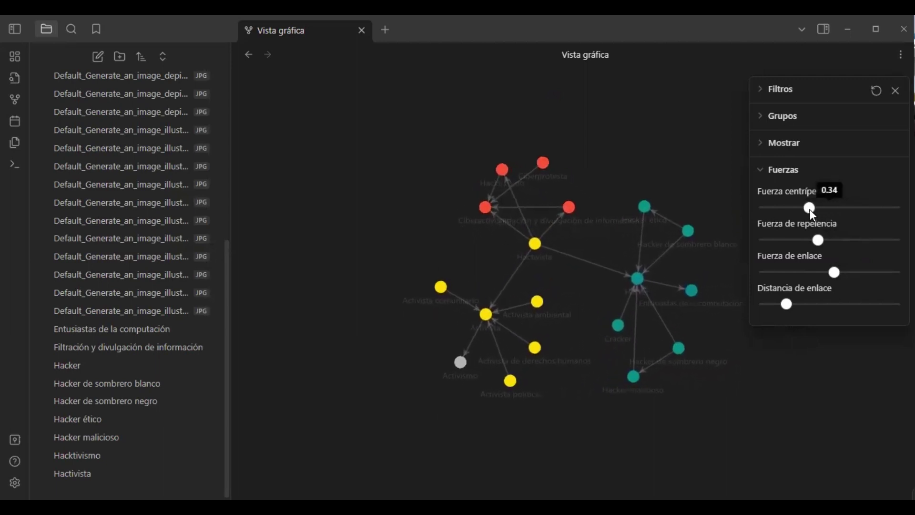
# Close the graph settings and replay the time-lapse animation to check the new force values.
pyautogui.click(895, 90)
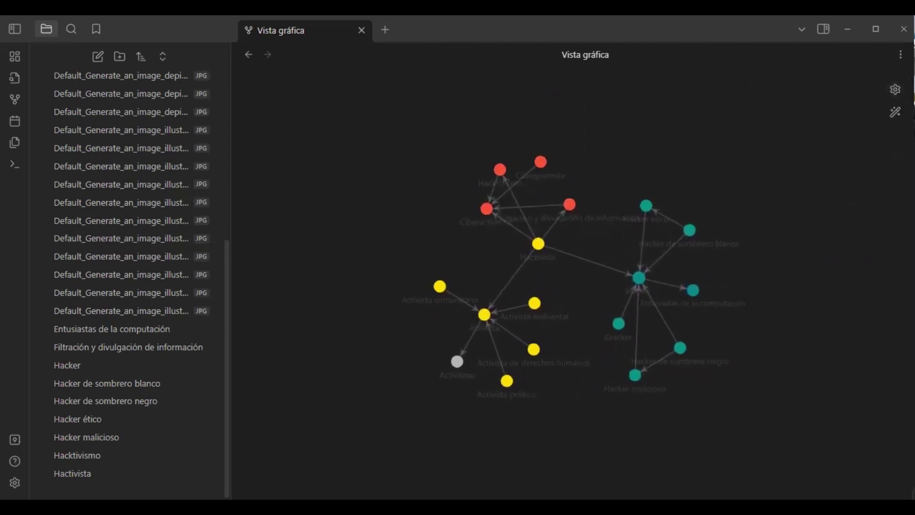
pyautogui.click(895, 113)
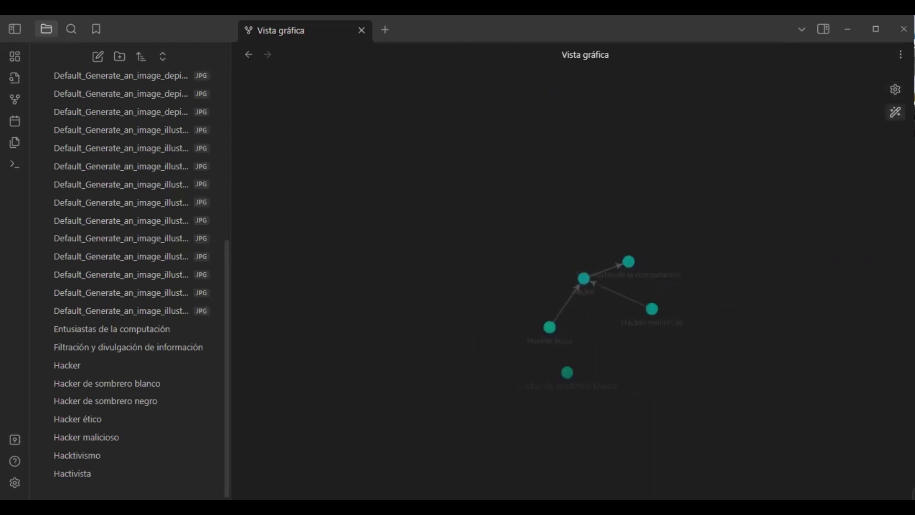